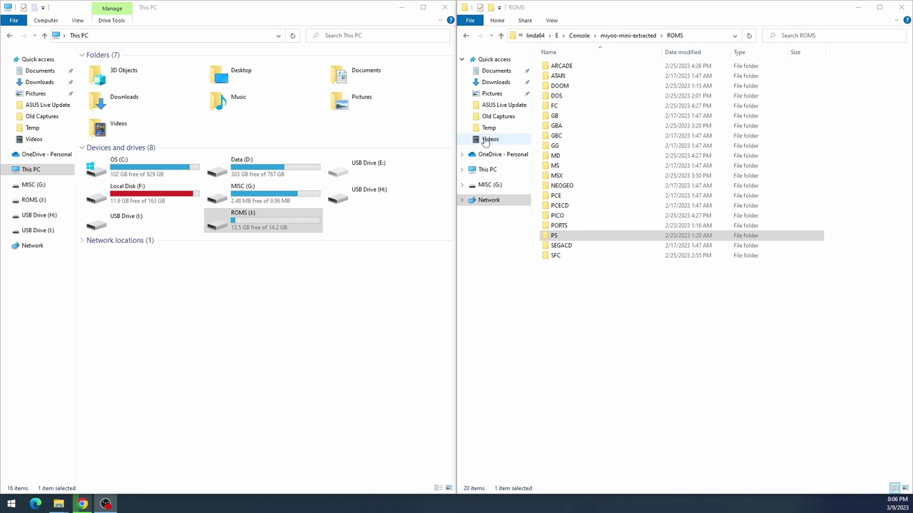
Create a folder named DOOM in the Roms folder of the ROMS (J:) drive and open it.
{"action": "left_click", "coordinate": [246, 226]}
{"action": "double_click", "coordinate": [246, 226]}
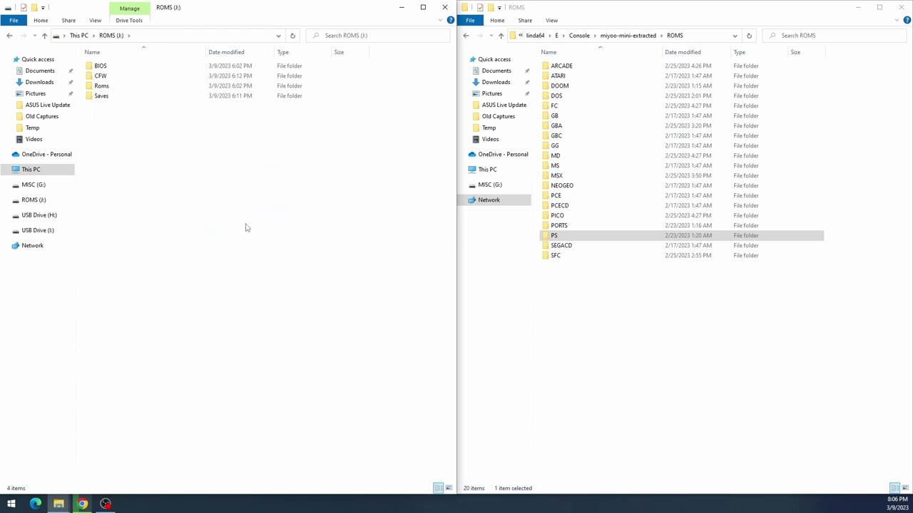
{"action": "double_click", "coordinate": [102, 87]}
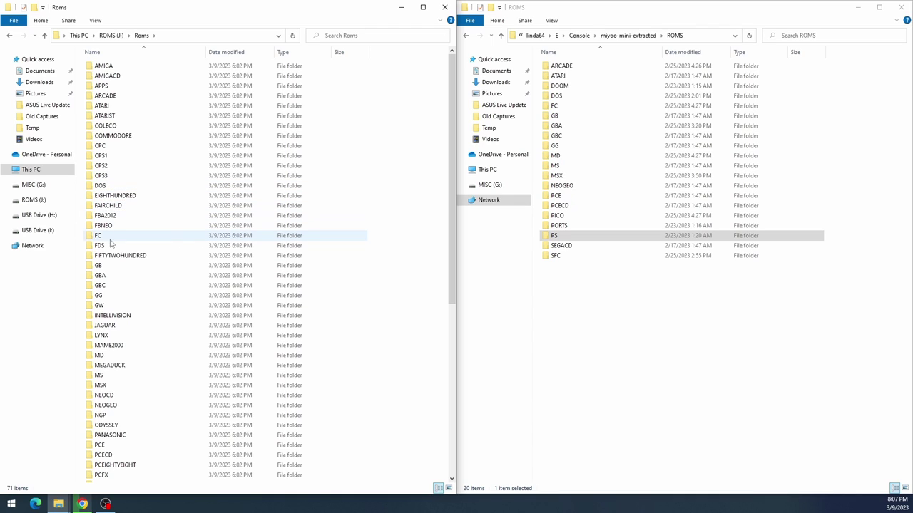
{"action": "right_click", "coordinate": [388, 190]}
{"action": "mouse_move", "coordinate": [414, 302]}
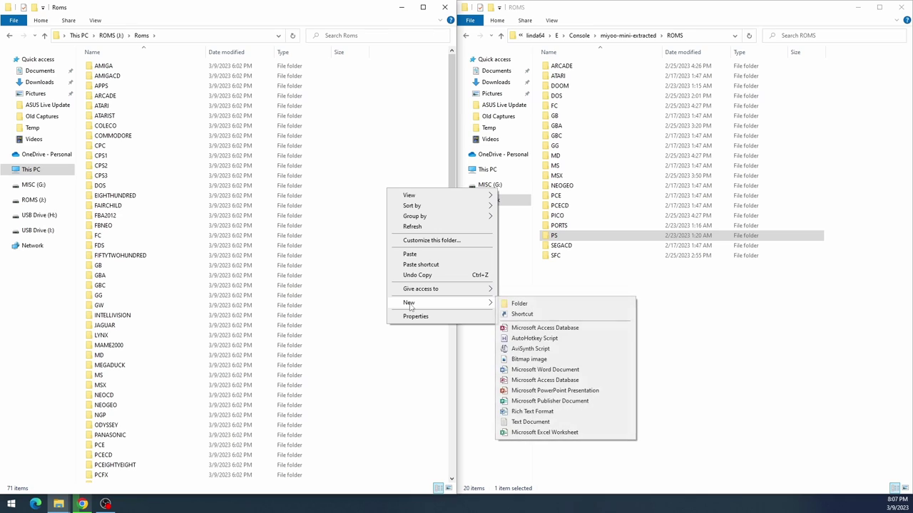
{"action": "left_click", "coordinate": [519, 304]}
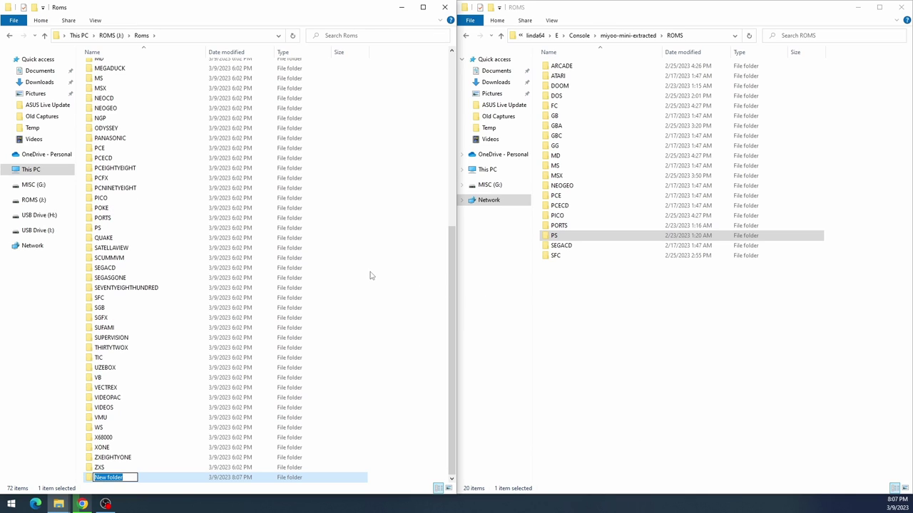
{"action": "type", "text": "DOOM"}
{"action": "key", "text": "Return"}
{"action": "key", "text": "Return"}
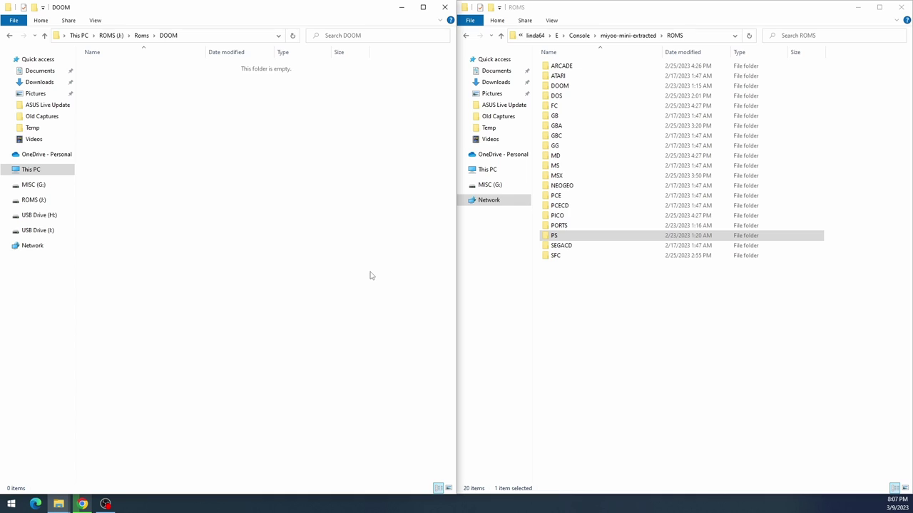
Copy Doom (v1.9).WAD and Doom II - Hell on Earth (v1.9).WAD from the miyoo-mini-extracted DOOM folder into the new DOOM folder.
{"action": "left_click", "coordinate": [556, 86]}
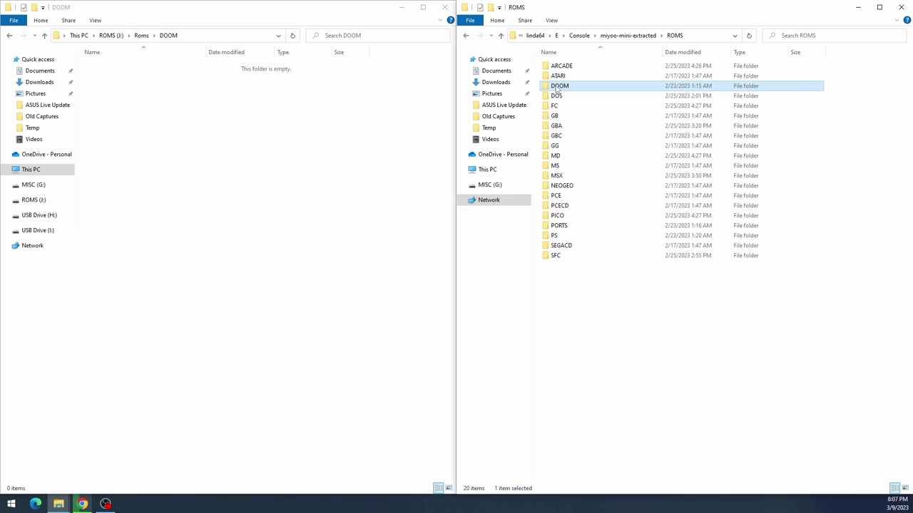
{"action": "double_click", "coordinate": [557, 87]}
{"action": "left_click_drag", "start_coordinate": [575, 108], "coordinate": [568, 82]}
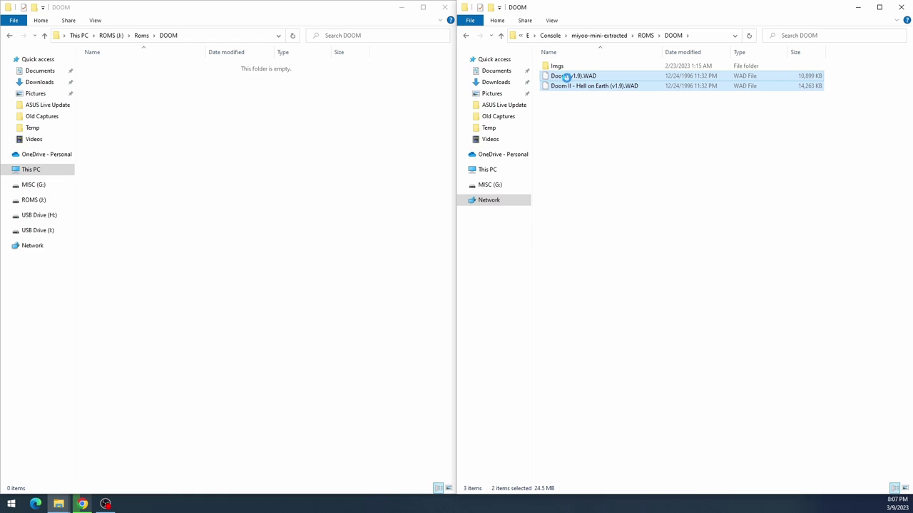
{"action": "right_click", "coordinate": [567, 79]}
{"action": "left_click", "coordinate": [589, 180]}
{"action": "right_click", "coordinate": [143, 85]}
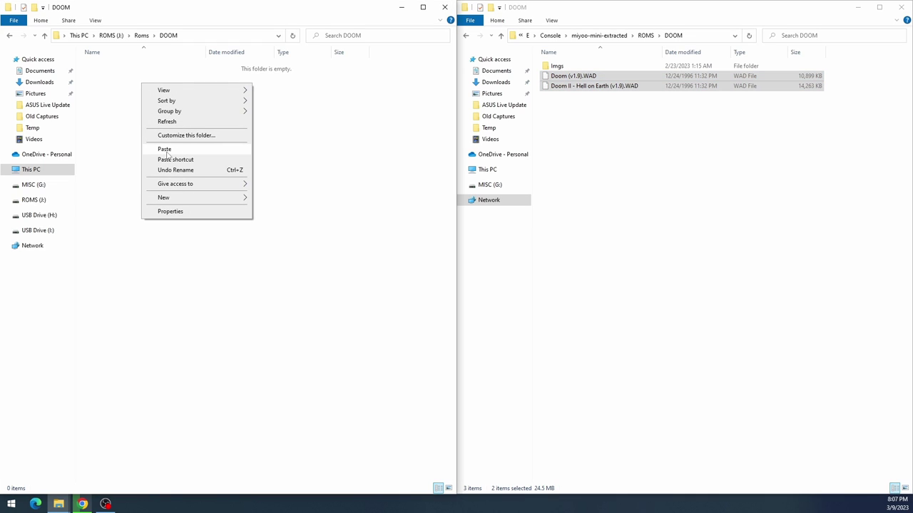
{"action": "left_click", "coordinate": [168, 151]}
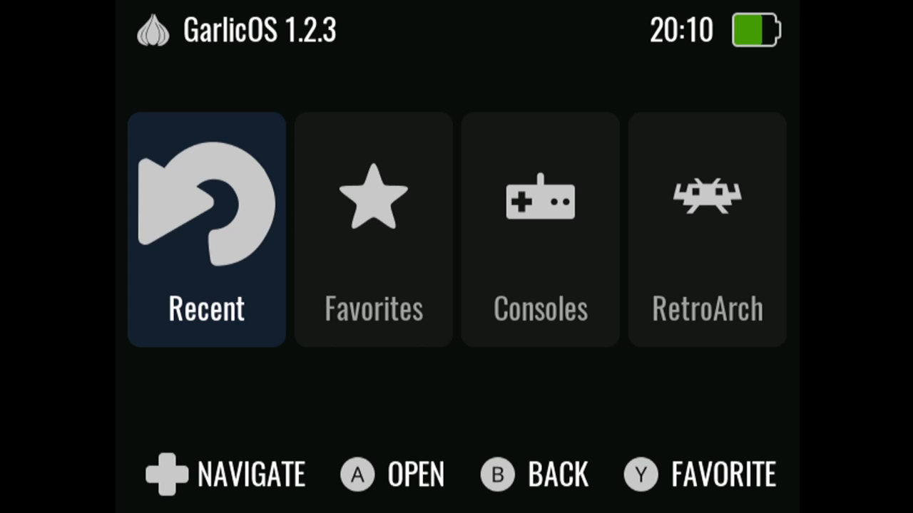
Switch to GarlicOS and open the DOOM section under Consoles.
{"action": "key", "text": "Right"}
{"action": "key", "text": "Right"}
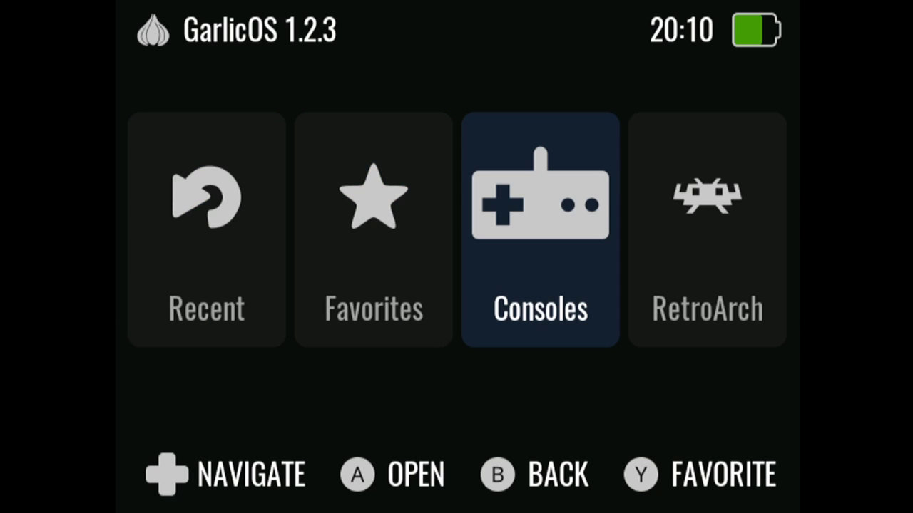
{"action": "key", "text": "Return"}
{"action": "key", "text": "Right"}
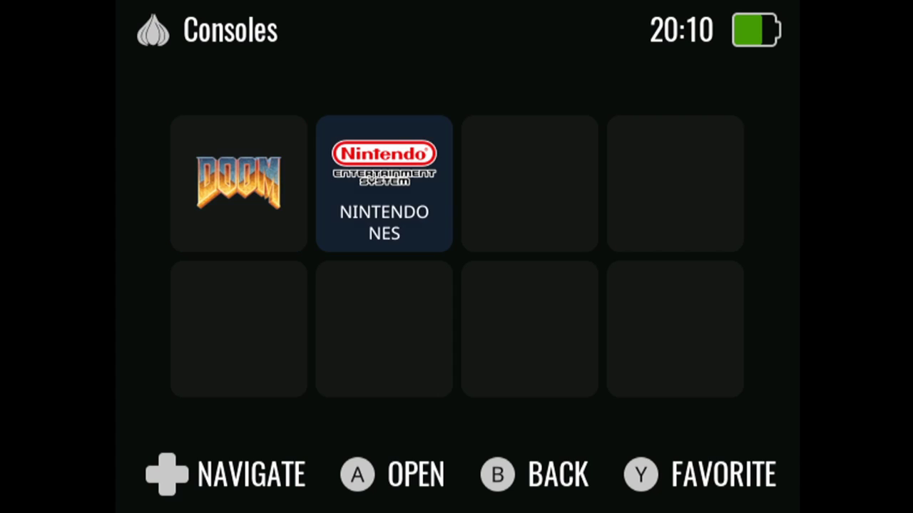
{"action": "key", "text": "Left"}
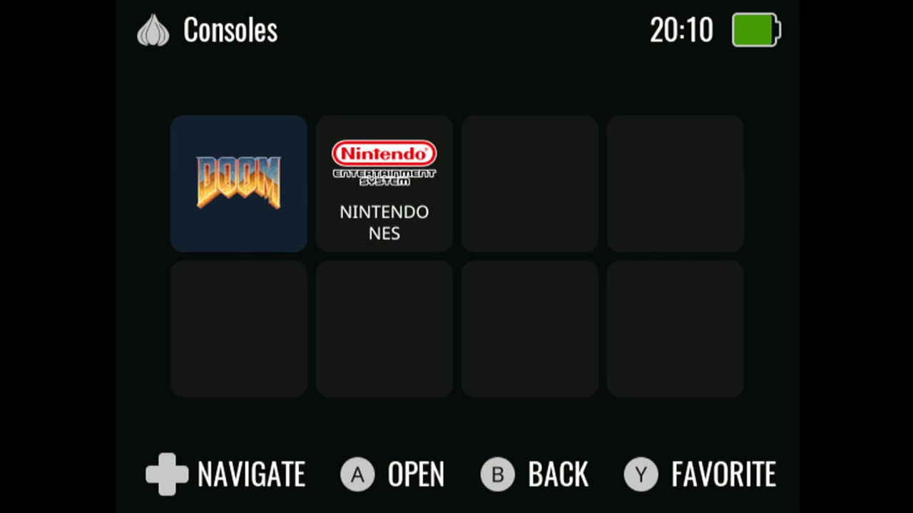
{"action": "key", "text": "Return"}
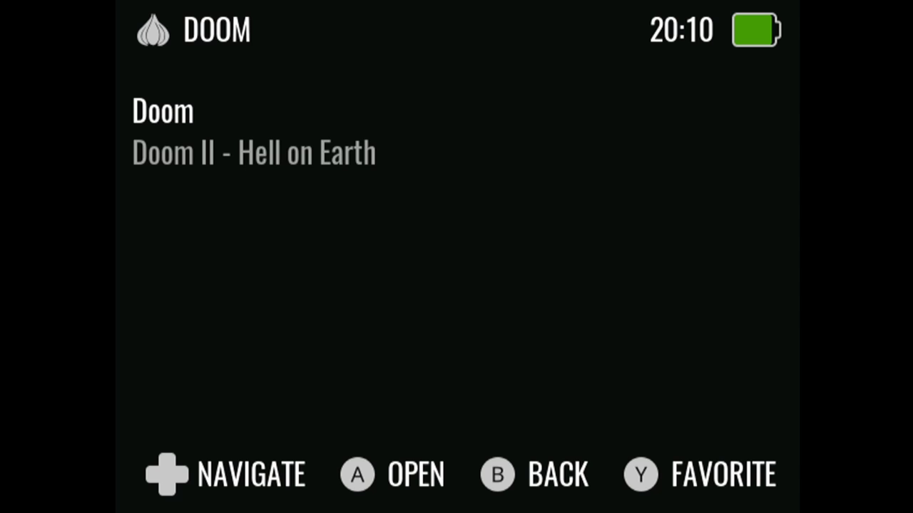
Launch Doom and start a new game in the episode Knee-Deep in the Dead.
{"action": "key", "text": "Down"}
{"action": "key", "text": "Up"}
{"action": "key", "text": "Return"}
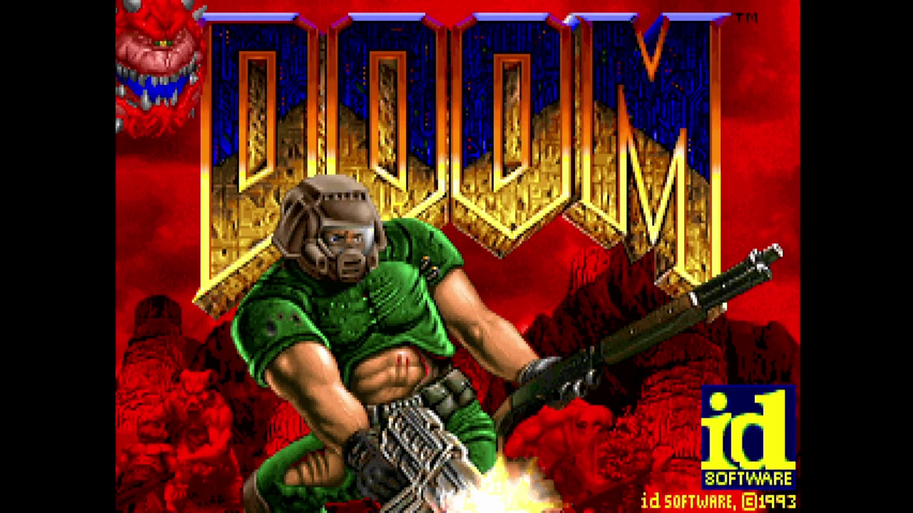
{"action": "key", "text": "Escape"}
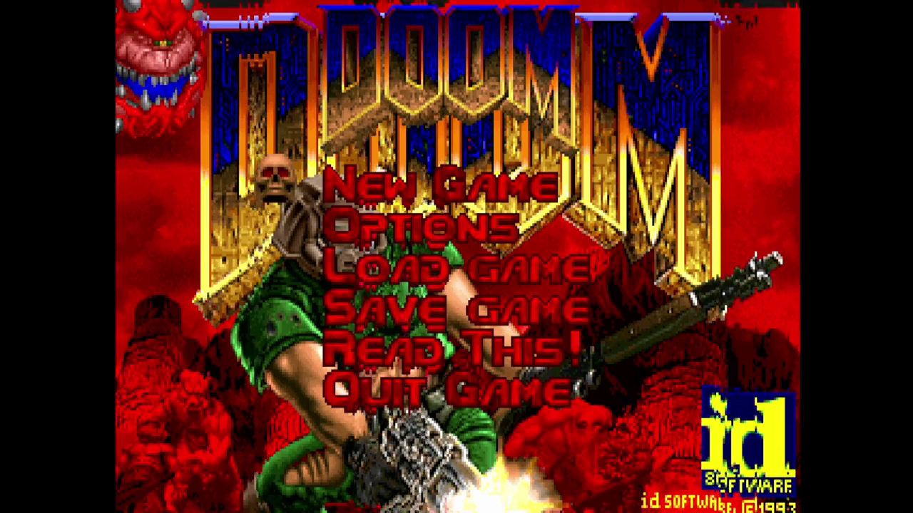
{"action": "key", "text": "Return"}
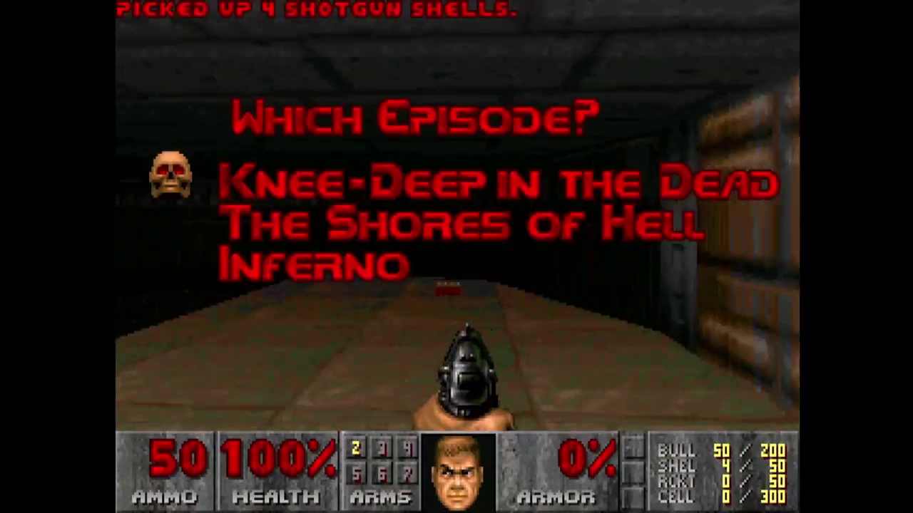
{"action": "key", "text": "Return"}
{"action": "key", "text": "Return"}
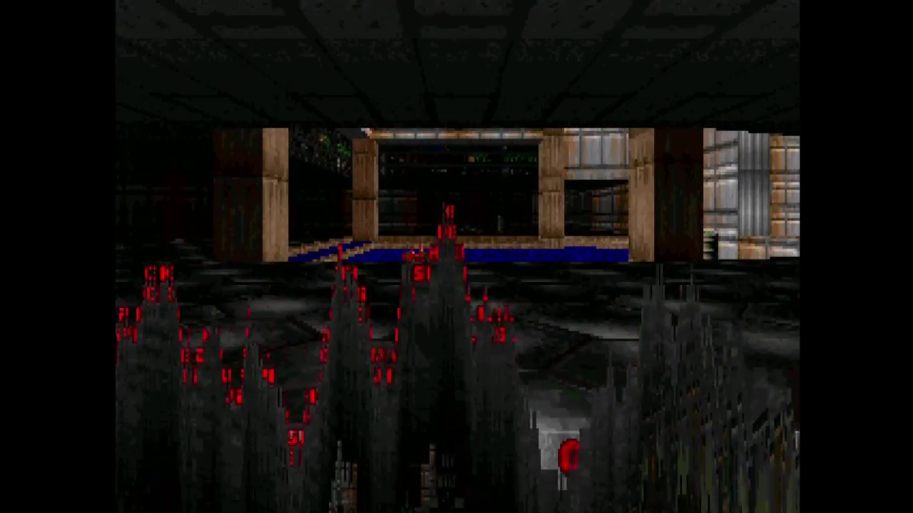
{"action": "key", "text": "Right"}
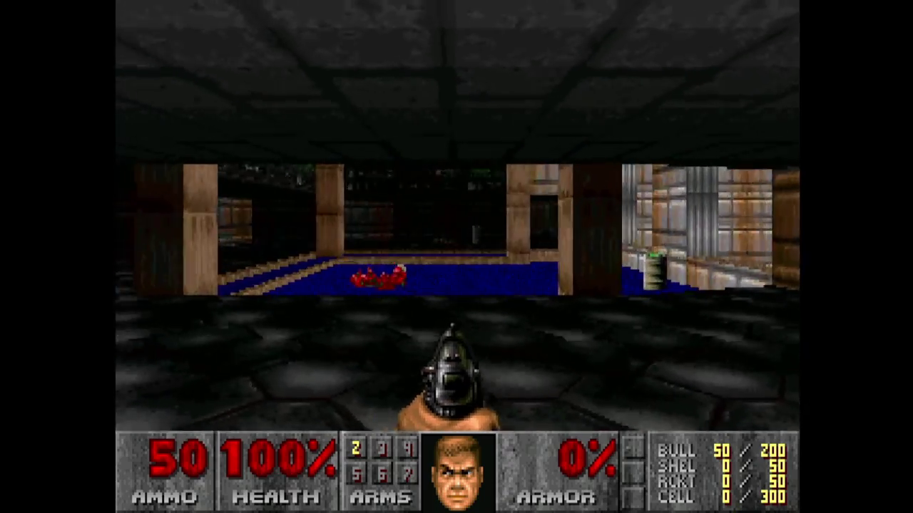
{"action": "key", "text": "Left"}
{"action": "key", "text": "Up"}
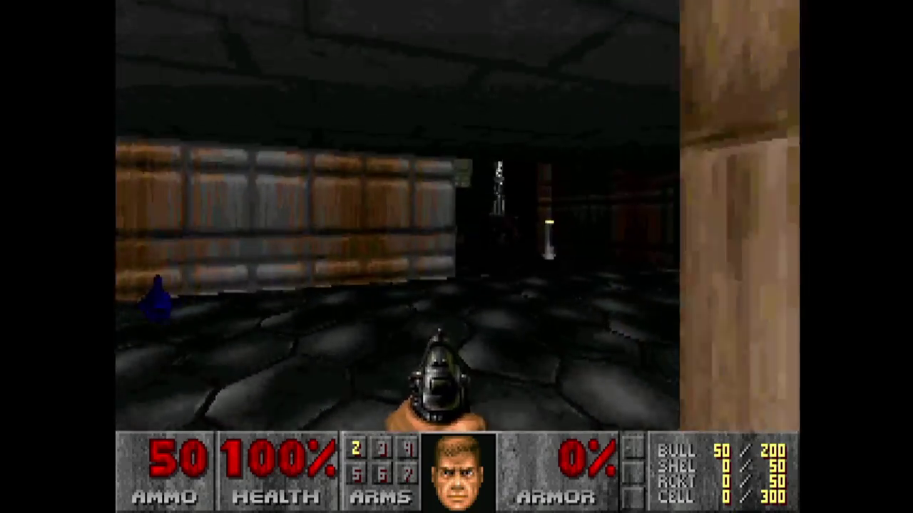
{"action": "key", "text": "ctrl"}
{"action": "key", "text": "Left"}
{"action": "key", "text": "Up"}
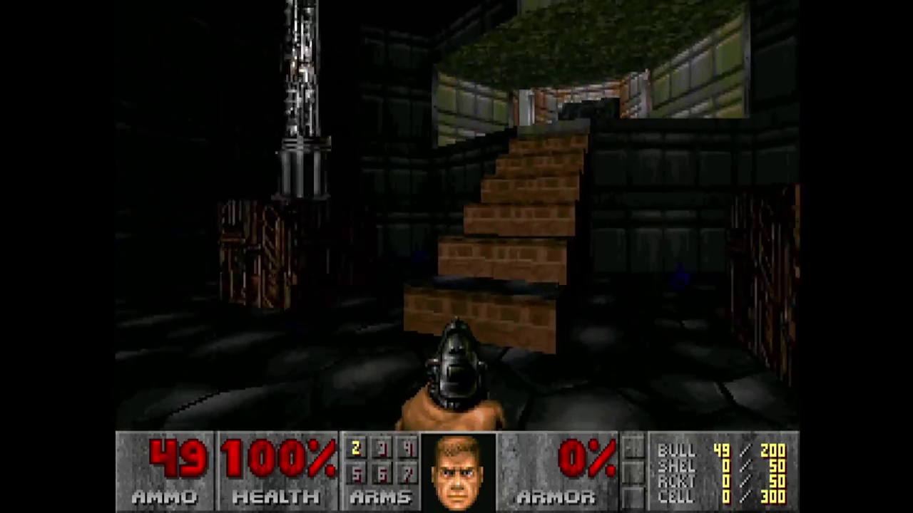
{"action": "key", "text": "Up"}
{"action": "key", "text": "Left"}
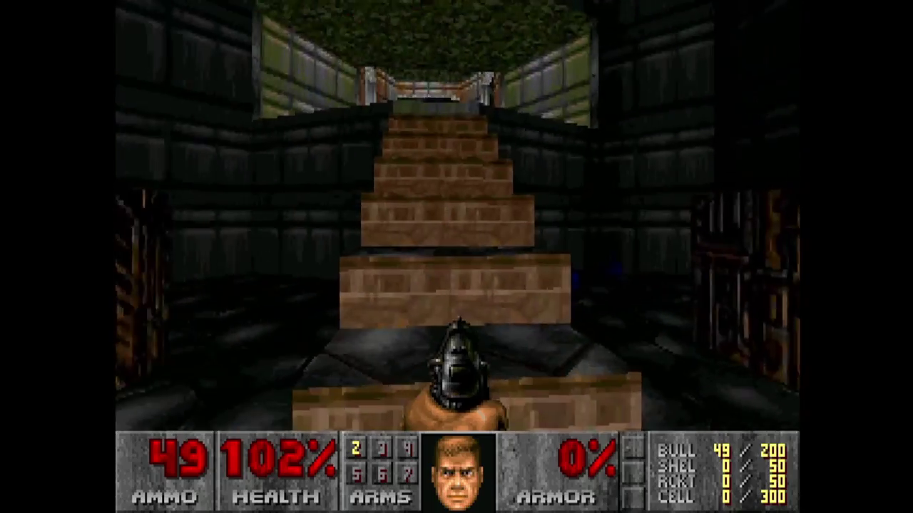
{"action": "key", "text": "Left"}
{"action": "key", "text": "Up"}
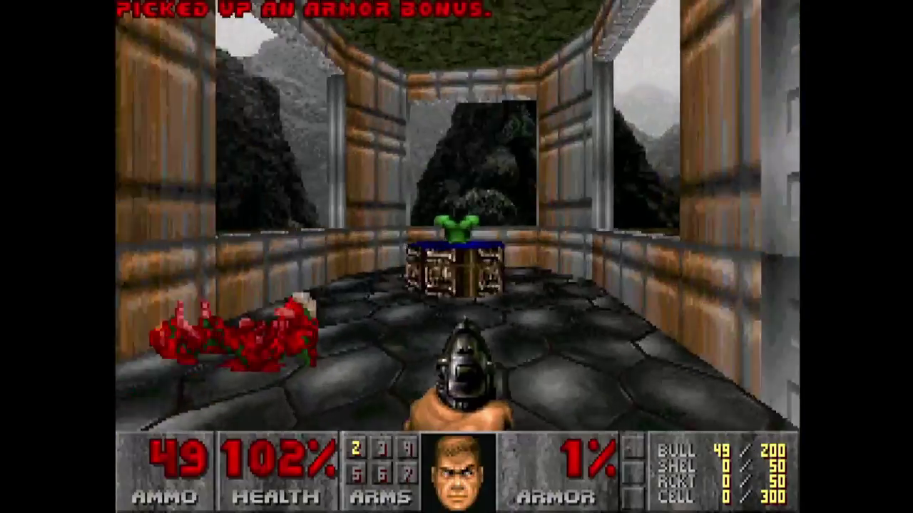
{"action": "key", "text": "Up"}
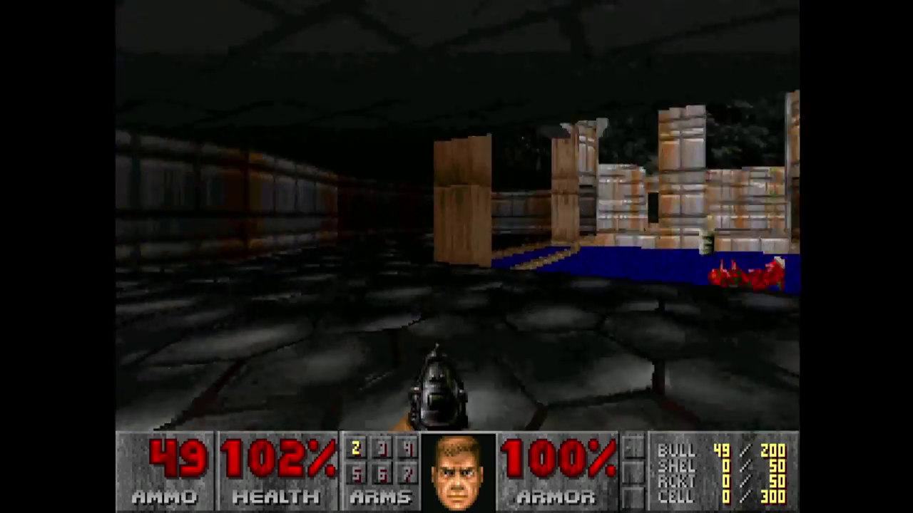
{"action": "key", "text": "Right"}
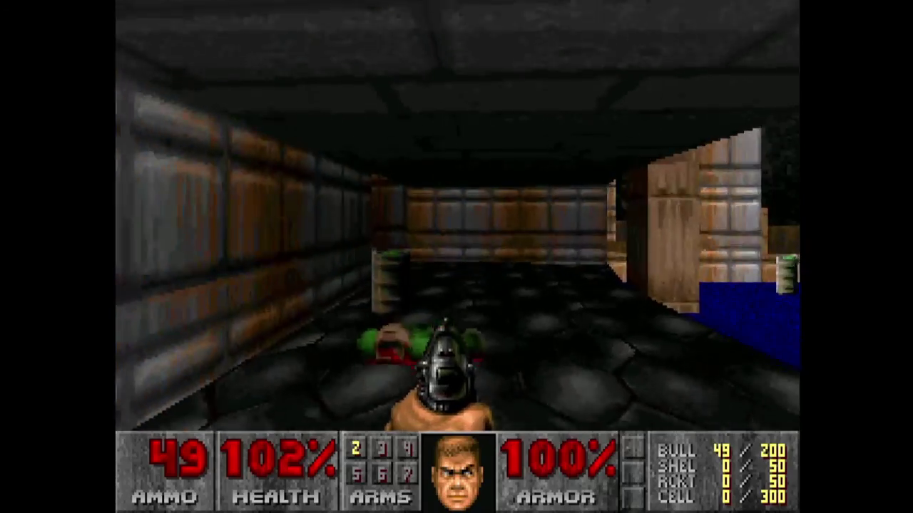
{"action": "key", "text": "ctrl"}
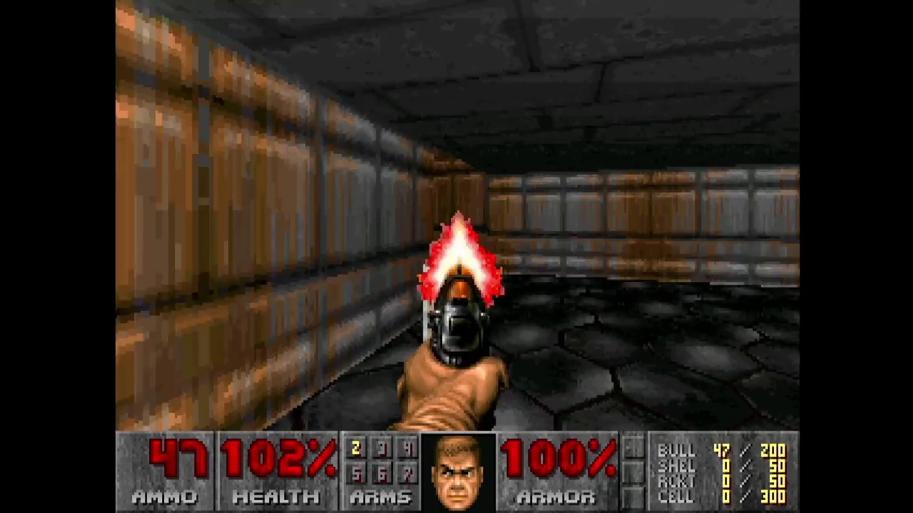
{"action": "key", "text": "Left"}
{"action": "key", "text": "Up"}
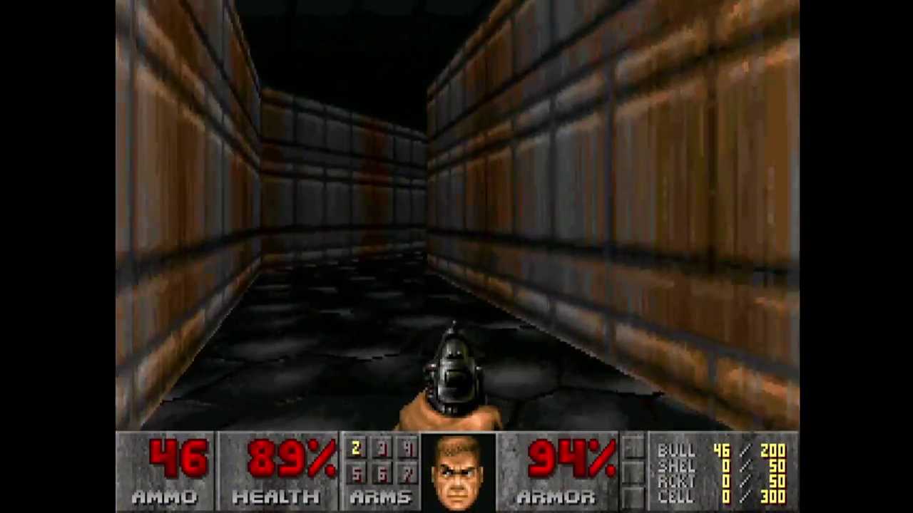
{"action": "key", "text": "Up"}
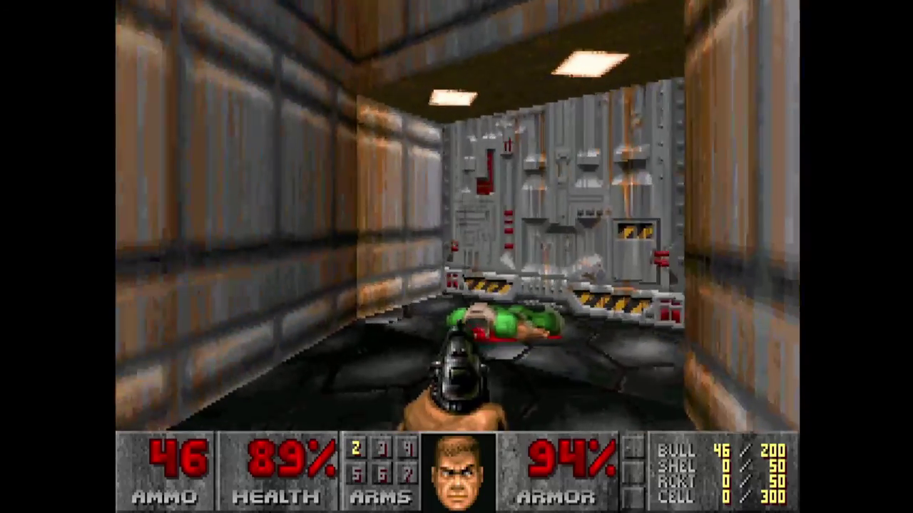
{"action": "key", "text": "Left"}
{"action": "key", "text": "Up"}
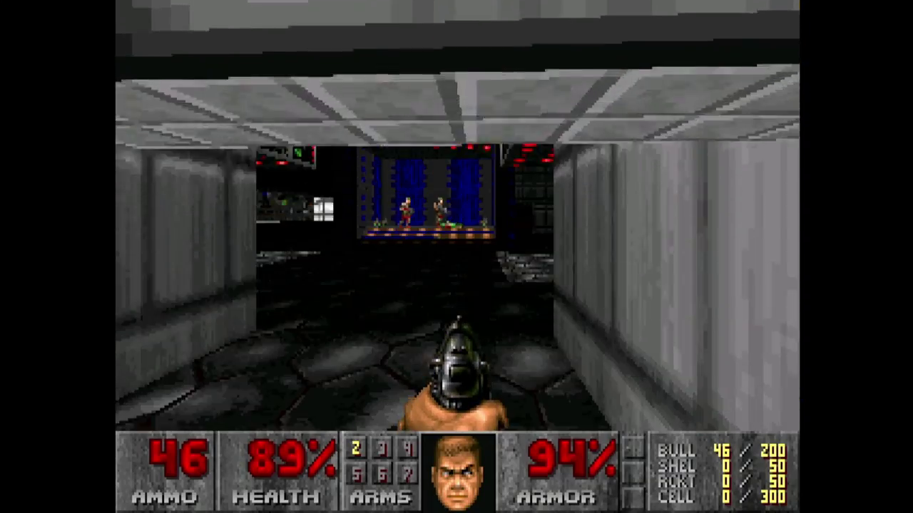
{"action": "key", "text": "ctrl"}
{"action": "key", "text": "Up"}
{"action": "key", "text": "Right"}
{"action": "key", "text": "ctrl"}
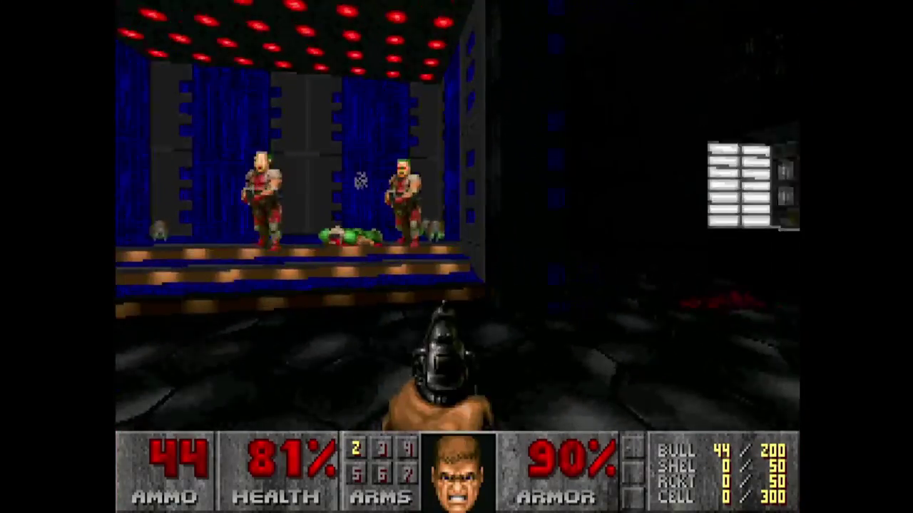
{"action": "key", "text": "ctrl"}
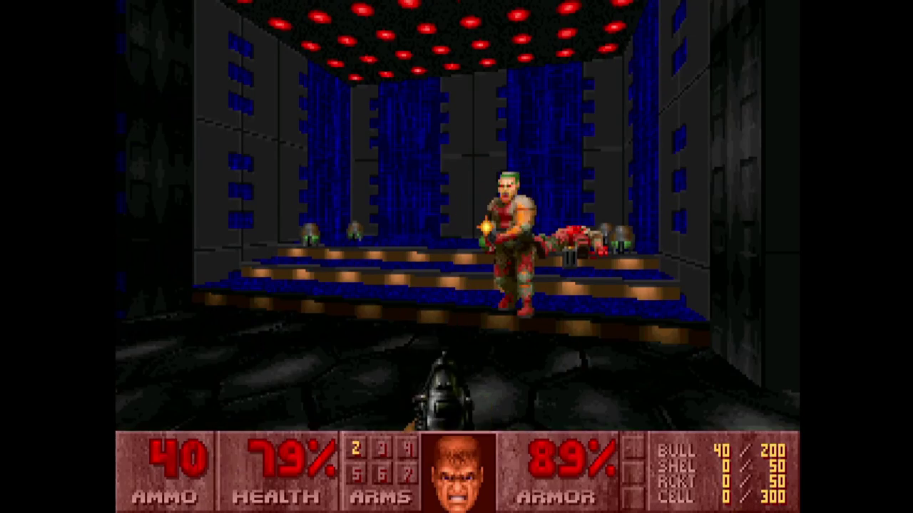
{"action": "key", "text": "Right"}
{"action": "key", "text": "ctrl"}
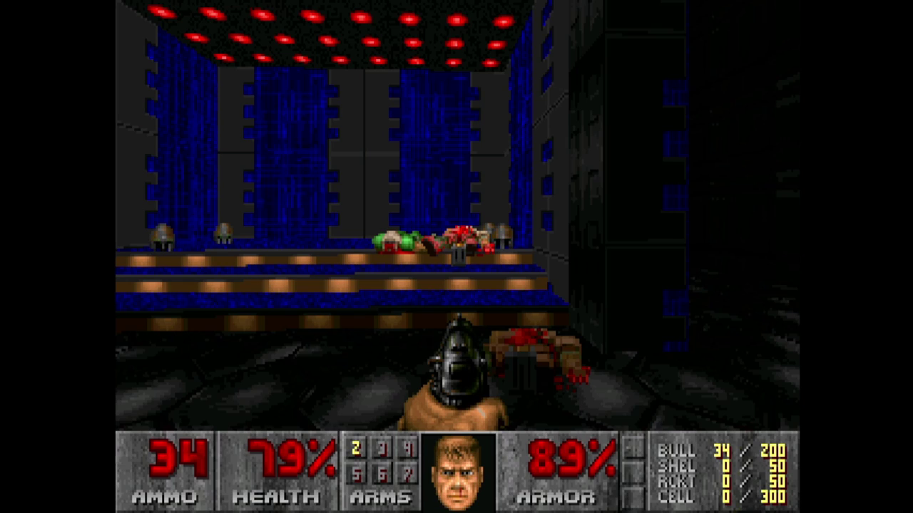
Exit Doom to the game list and launch Doom II - Hell on Earth.
{"action": "key", "text": "Escape"}
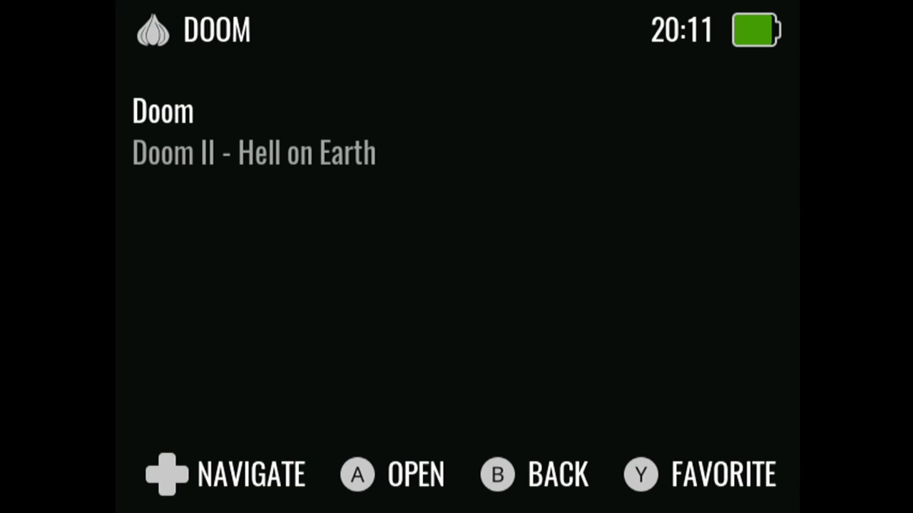
{"action": "key", "text": "Down"}
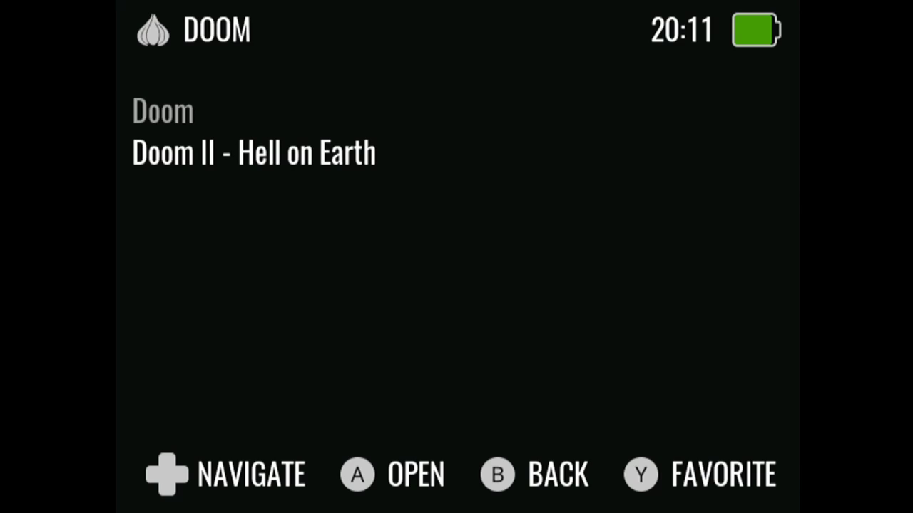
{"action": "key", "text": "Return"}
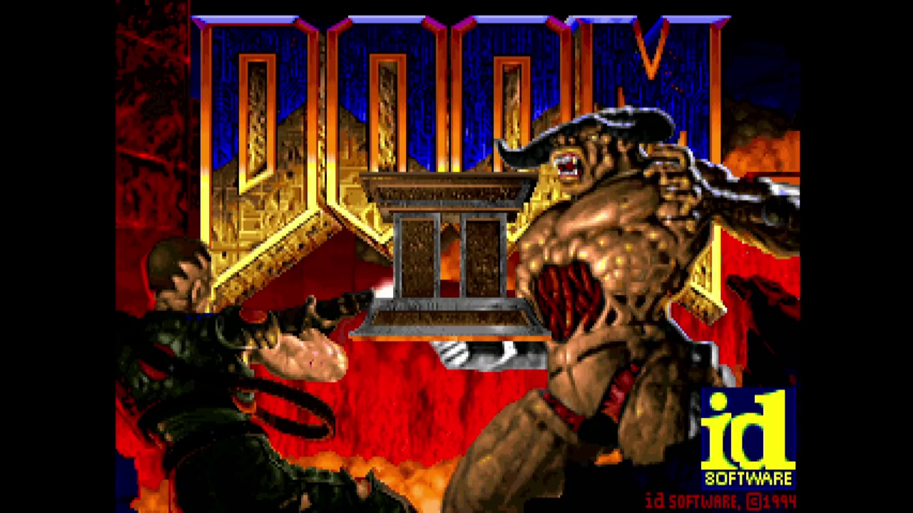
Start a new game in Doom II and walk forward into the first level.
{"action": "key", "text": "Escape"}
{"action": "key", "text": "Return"}
{"action": "key", "text": "Return"}
{"action": "key", "text": "Up"}
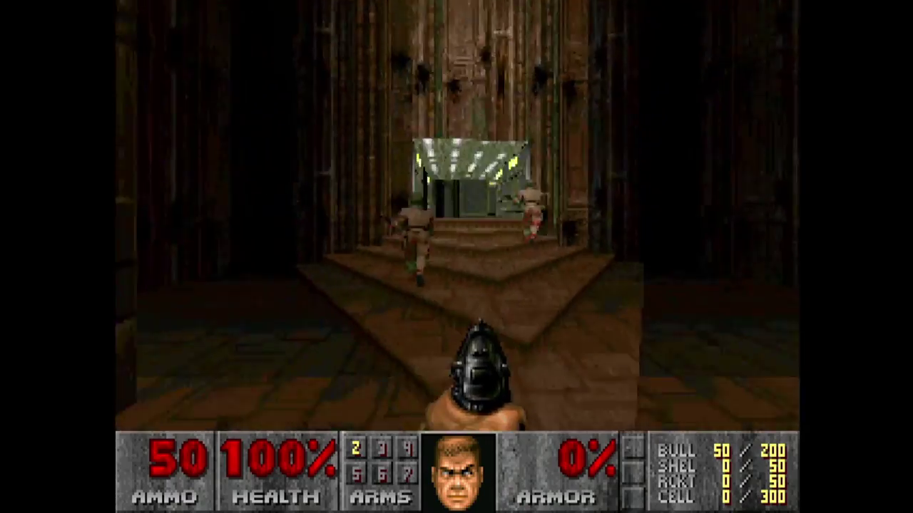
Fire the pistol at the two soldiers on the steps in the first Doom II level while turning to aim.
{"action": "key", "text": "ctrl"}
{"action": "key", "text": "ctrl"}
{"action": "key", "text": "Right"}
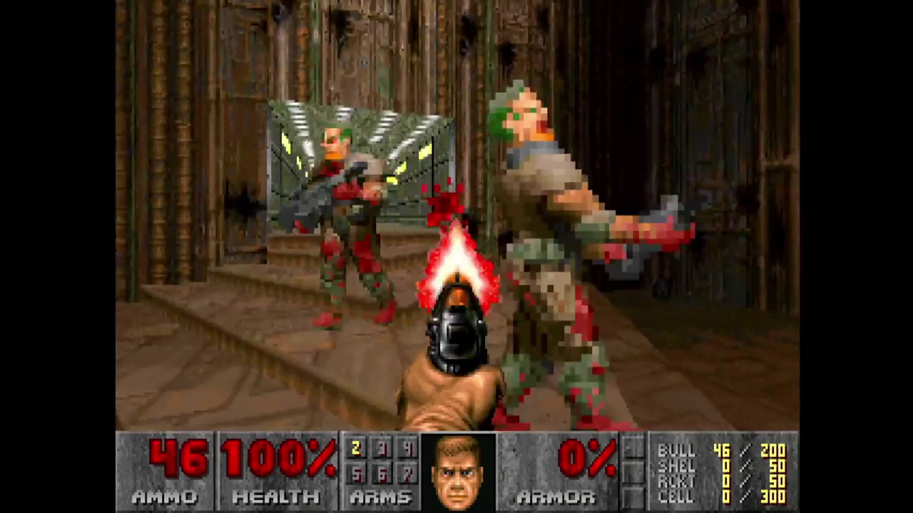
{"action": "key", "text": "Left"}
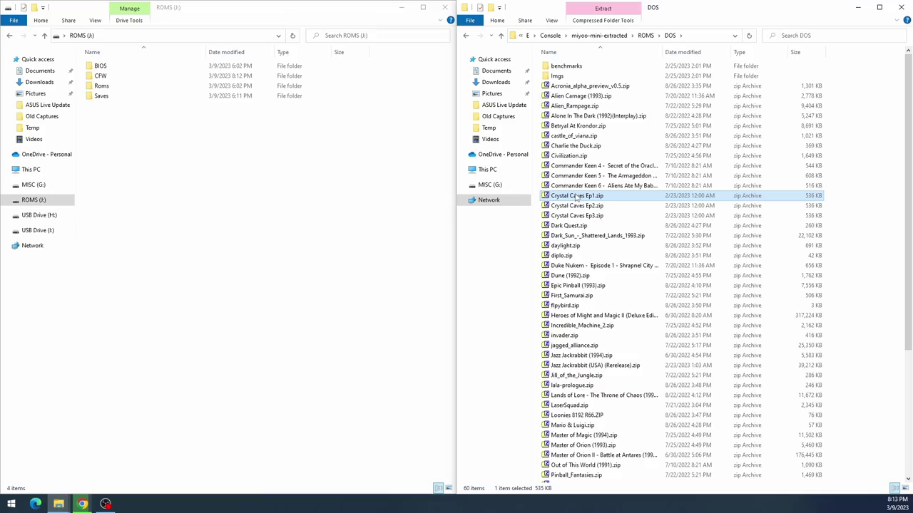
Switch to File Explorer and open the DOS folder inside Roms on the ROMS (J:) drive.
{"action": "left_click", "coordinate": [99, 86]}
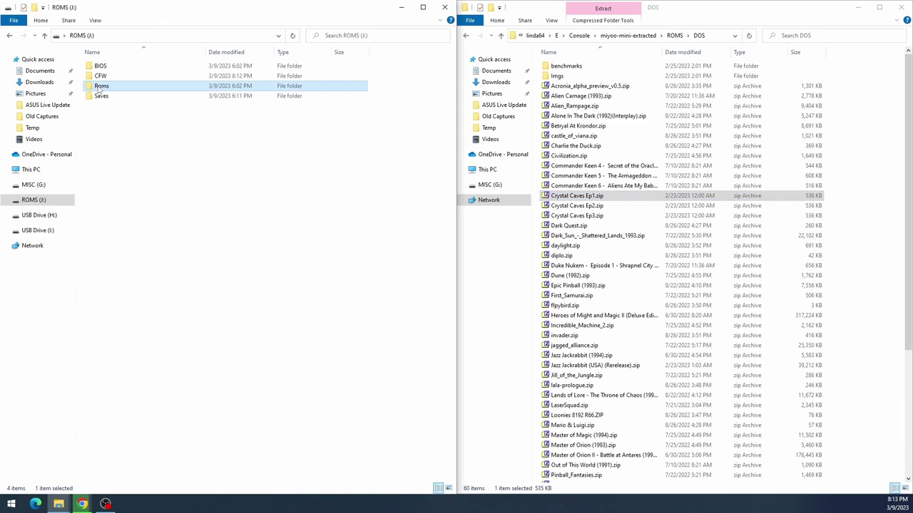
{"action": "double_click", "coordinate": [99, 85]}
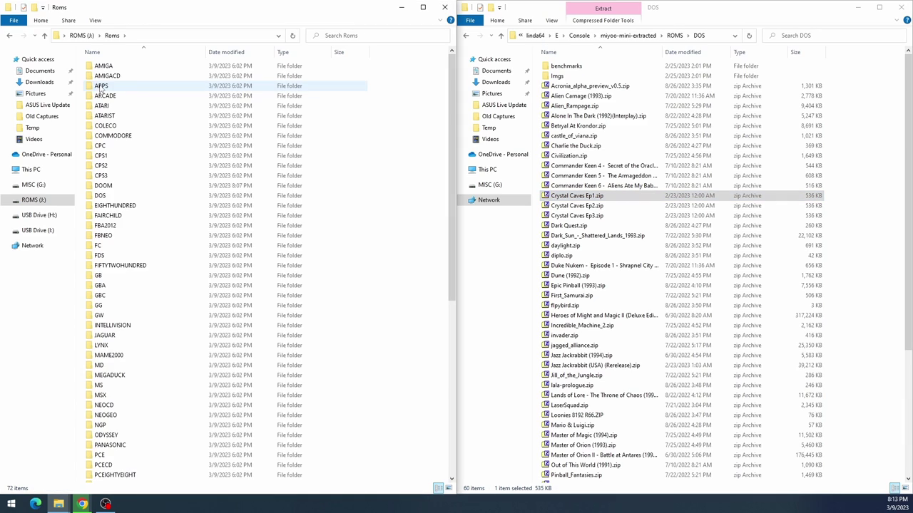
{"action": "double_click", "coordinate": [105, 195]}
Copy Crystal Caves Ep1.zip from the miyoo-mini-extracted DOS collection into the card's Roms\DOS folder.
{"action": "left_click", "coordinate": [556, 197]}
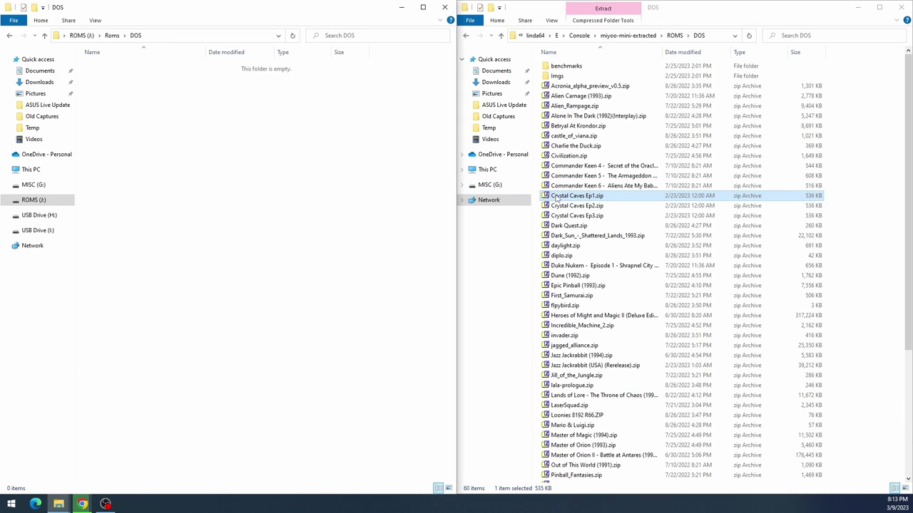
{"action": "right_click", "coordinate": [555, 196]}
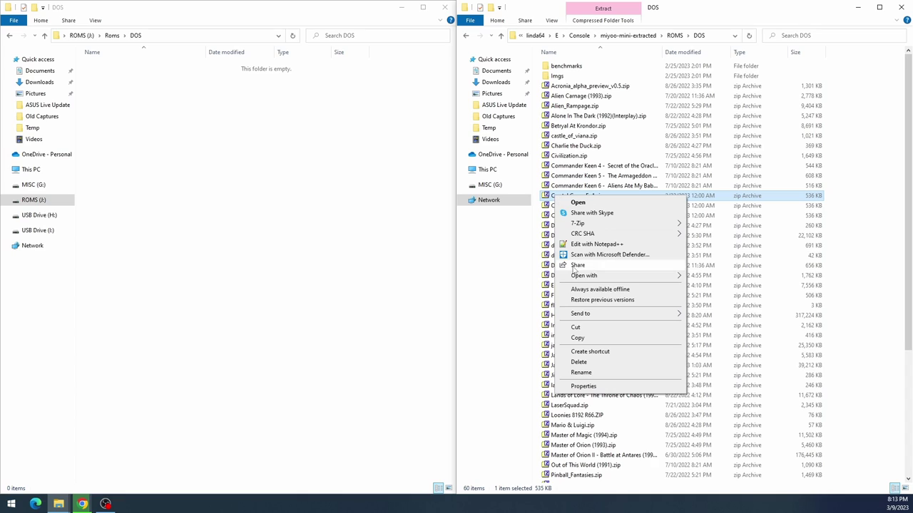
{"action": "left_click", "coordinate": [577, 338]}
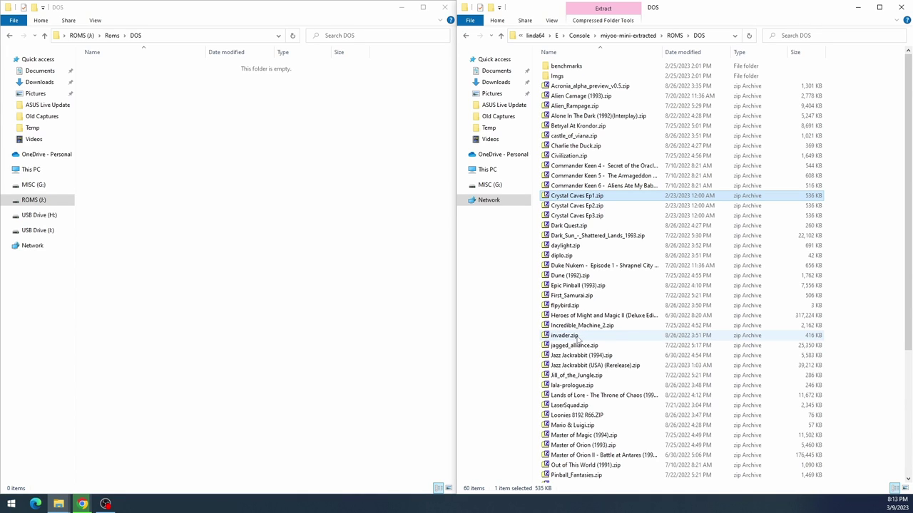
{"action": "right_click", "coordinate": [178, 96]}
{"action": "left_click", "coordinate": [200, 158]}
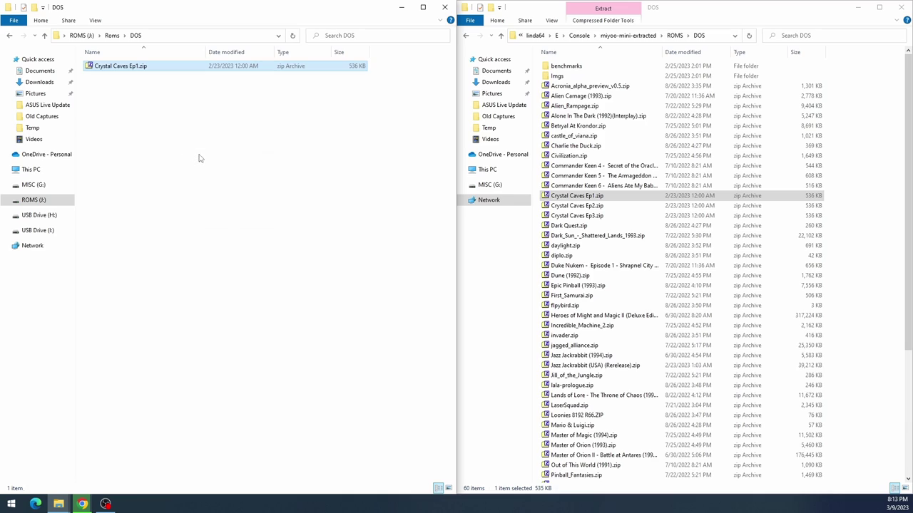
Copy the Commander Keen 4 - Secret of the Oracle zip into the card's Roms\DOS folder.
{"action": "left_click", "coordinate": [610, 169]}
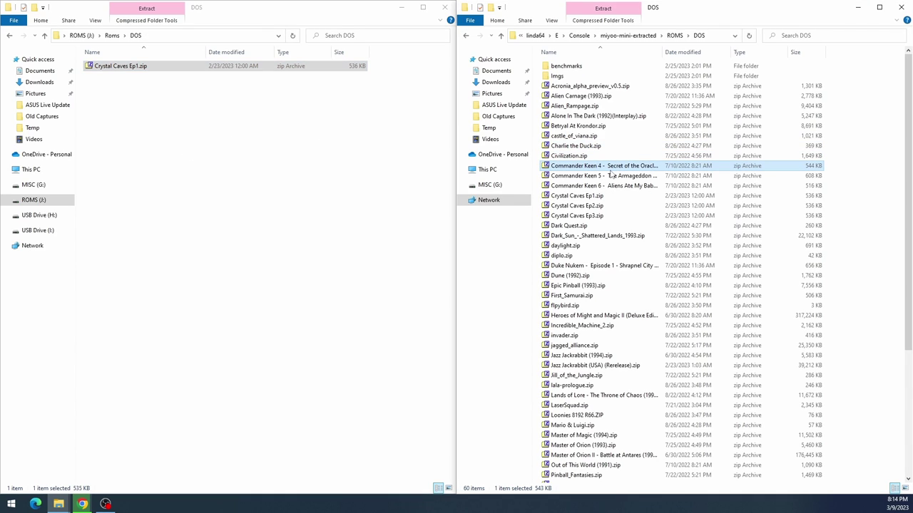
{"action": "right_click", "coordinate": [610, 171]}
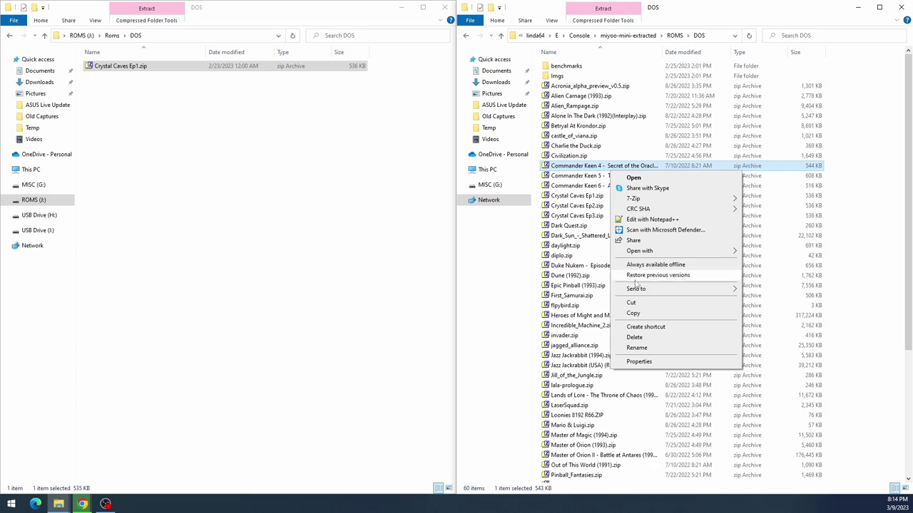
{"action": "right_click", "coordinate": [257, 124]}
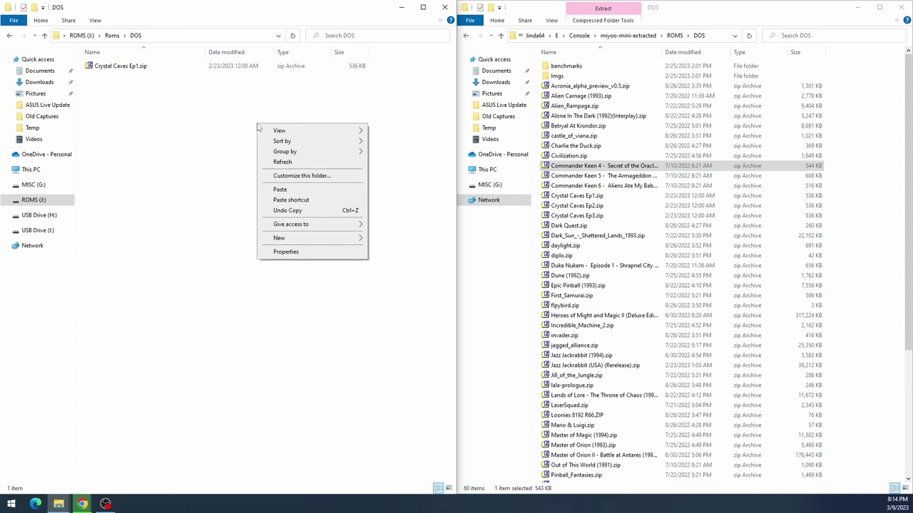
{"action": "left_click", "coordinate": [280, 191]}
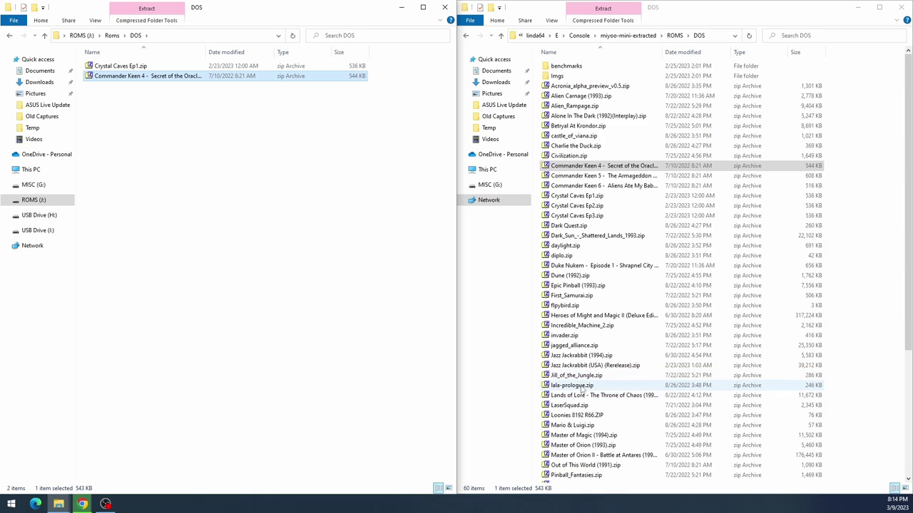
Copy Jazz Jackrabbit (USA) (Rerelease).zip into the card's Roms\DOS folder and widen the Name column there.
{"action": "left_click", "coordinate": [583, 356]}
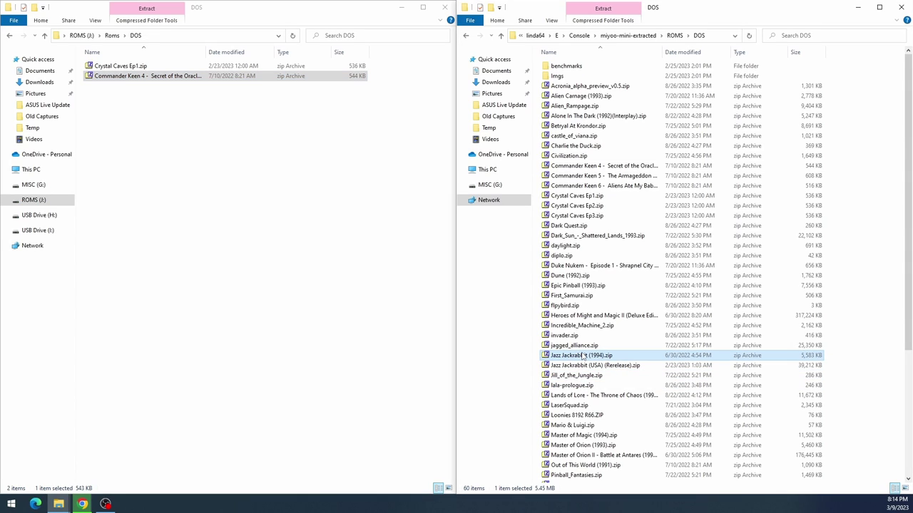
{"action": "left_click", "coordinate": [582, 365]}
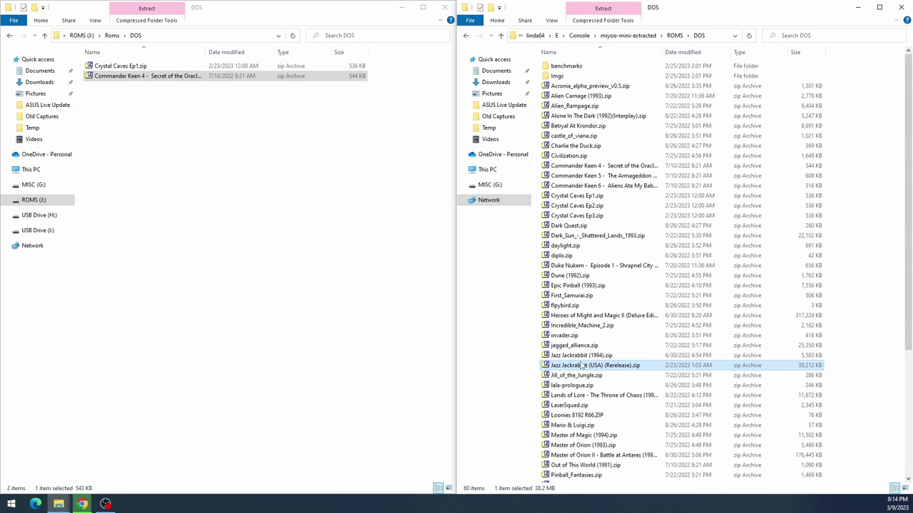
{"action": "right_click", "coordinate": [581, 365]}
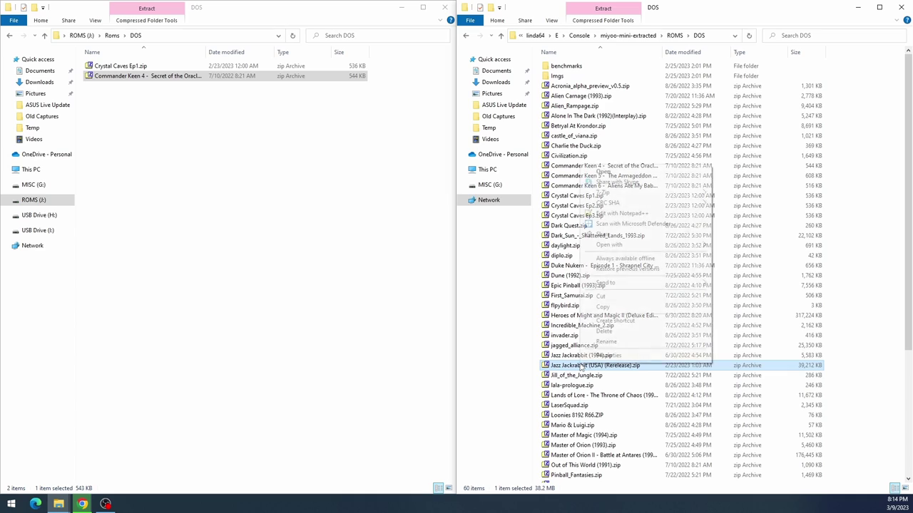
{"action": "left_click", "coordinate": [601, 308]}
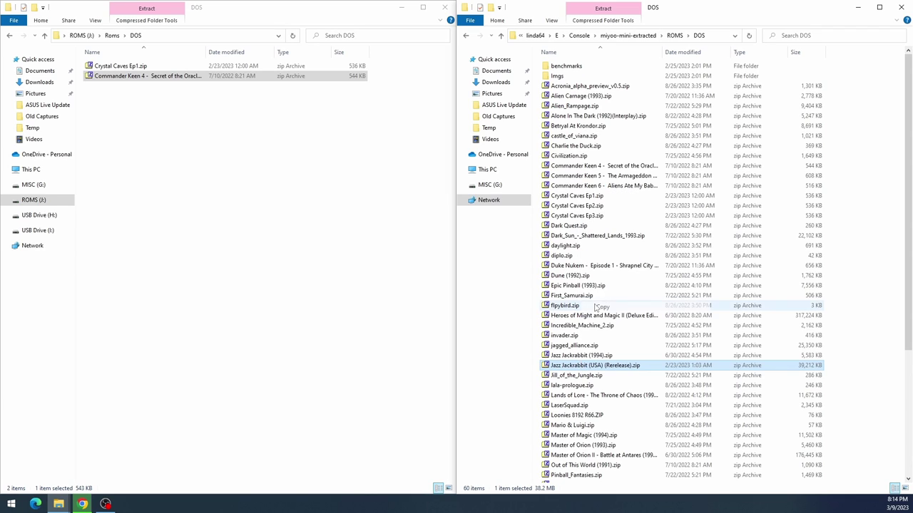
{"action": "right_click", "coordinate": [184, 170]}
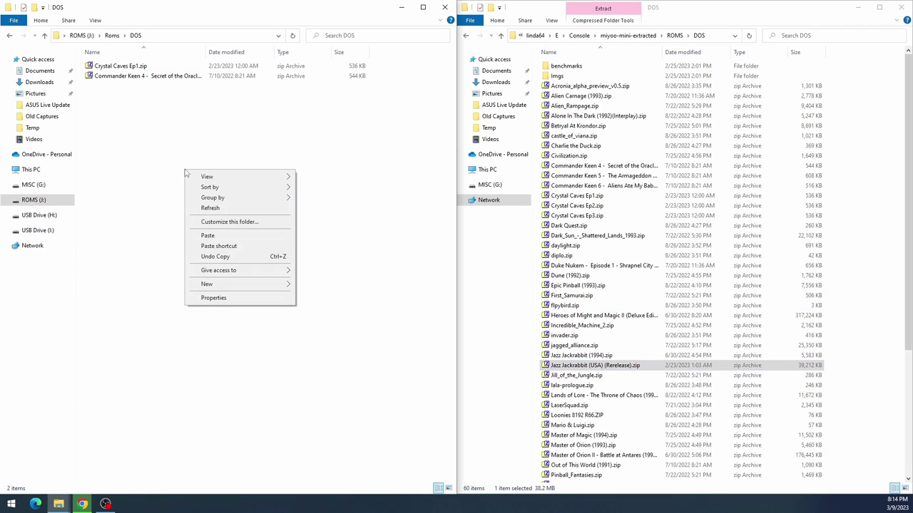
{"action": "left_click", "coordinate": [218, 238]}
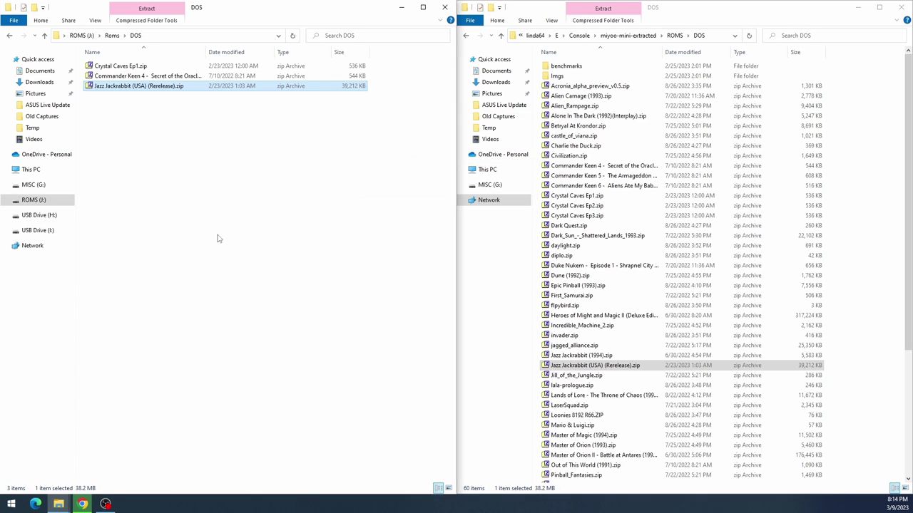
{"action": "left_click_drag", "start_coordinate": [208, 52], "coordinate": [246, 52]}
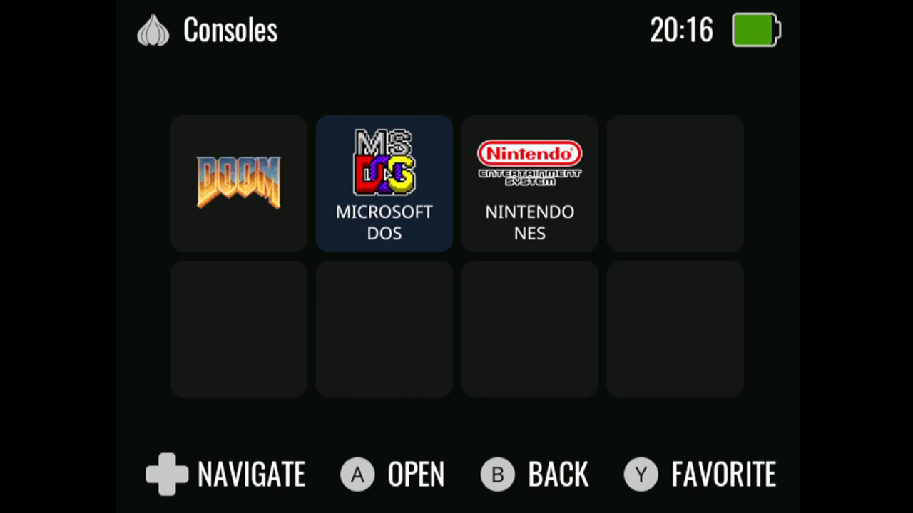
Switch to GarlicOS, open the MICROSOFT DOS section under Consoles and launch Commander Keen 4 - Secret of the Oracle.
{"action": "key", "text": "Return"}
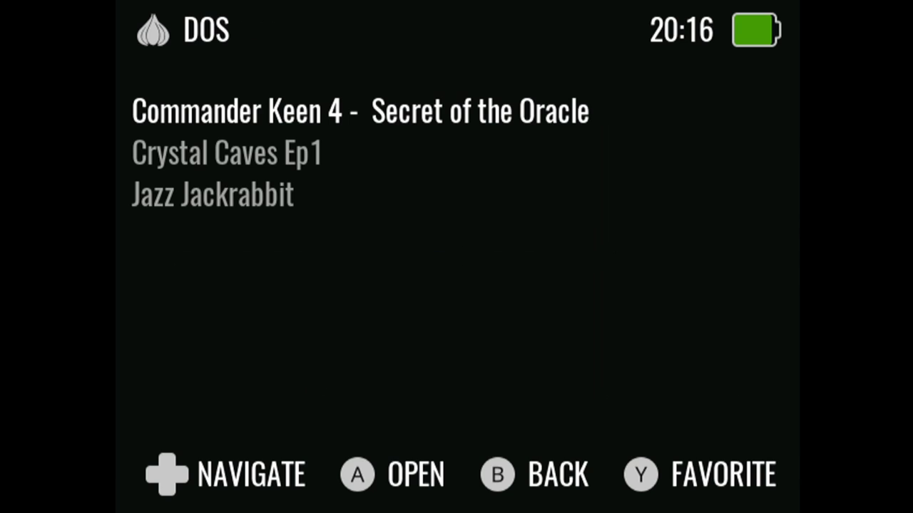
{"action": "key", "text": "Down"}
{"action": "key", "text": "Down"}
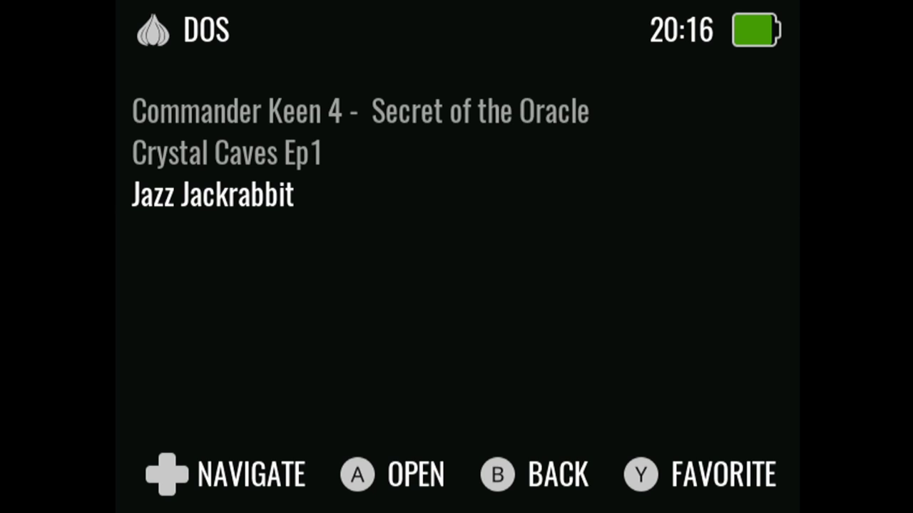
{"action": "key", "text": "Up"}
{"action": "key", "text": "Up"}
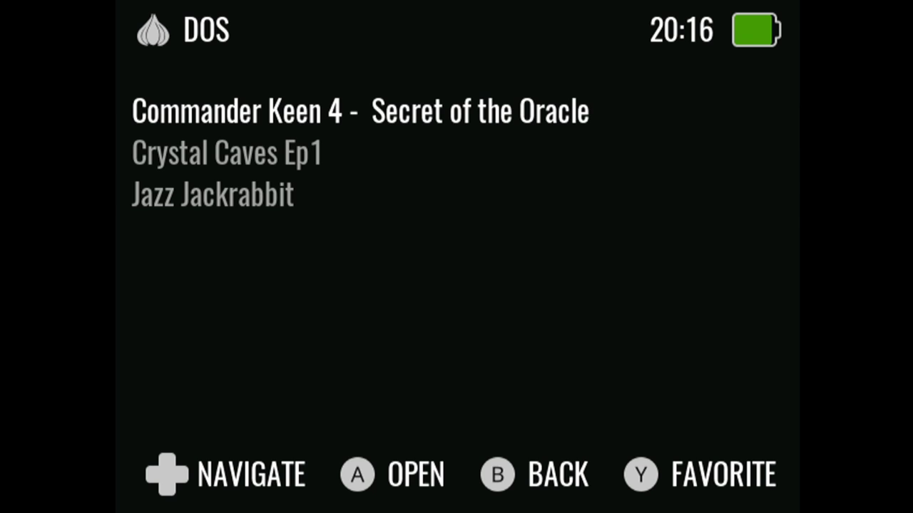
{"action": "key", "text": "Return"}
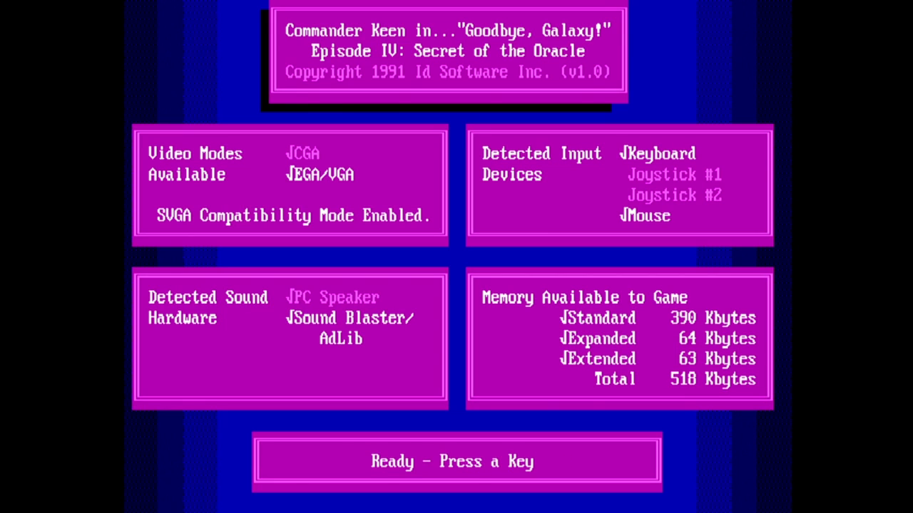
Skip the Commander Keen 4 intro screens and begin a new game at normal difficulty.
{"action": "key", "text": "Return"}
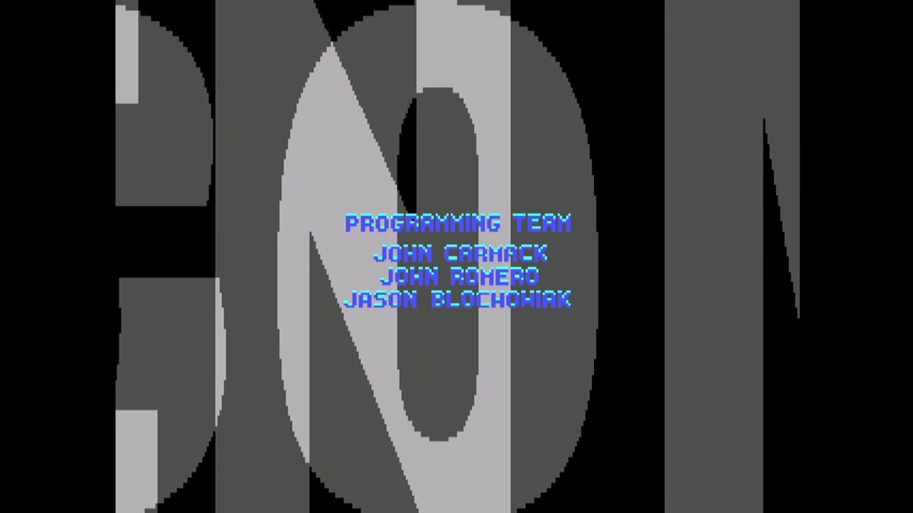
{"action": "key", "text": "space"}
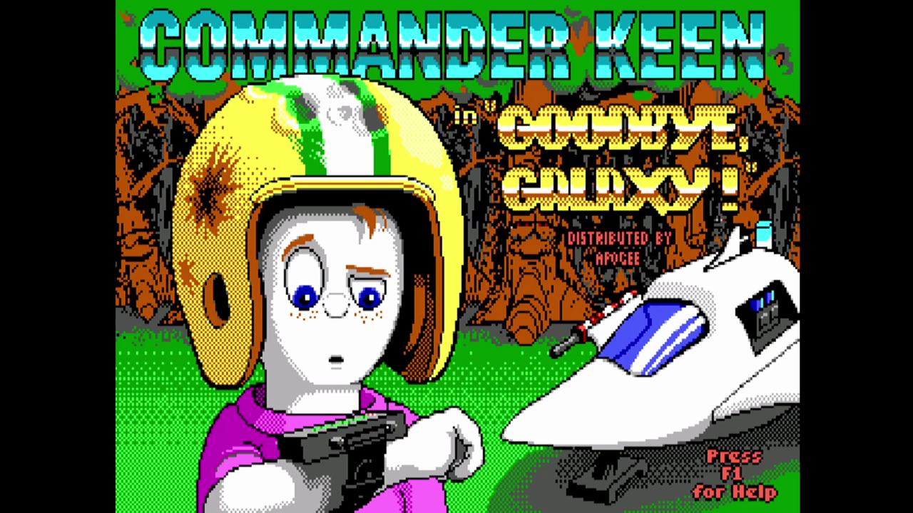
{"action": "key", "text": "space"}
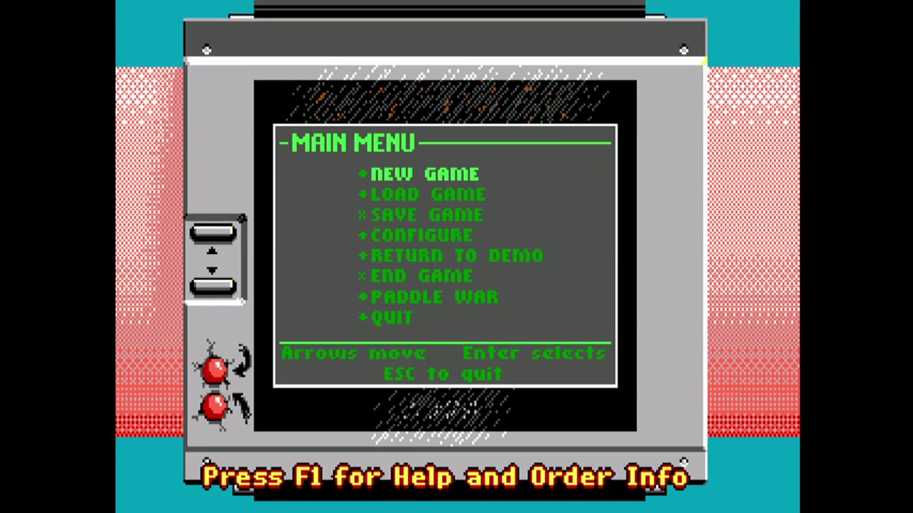
{"action": "key", "text": "Return"}
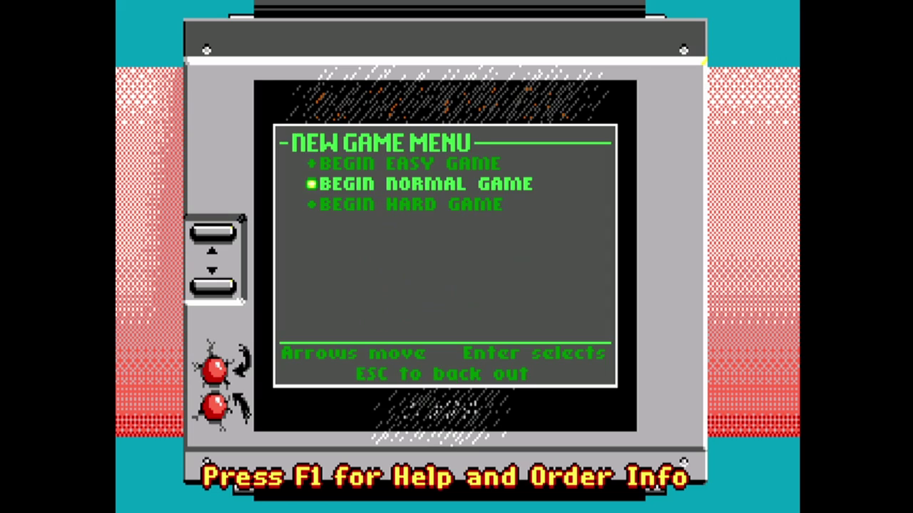
{"action": "key", "text": "Return"}
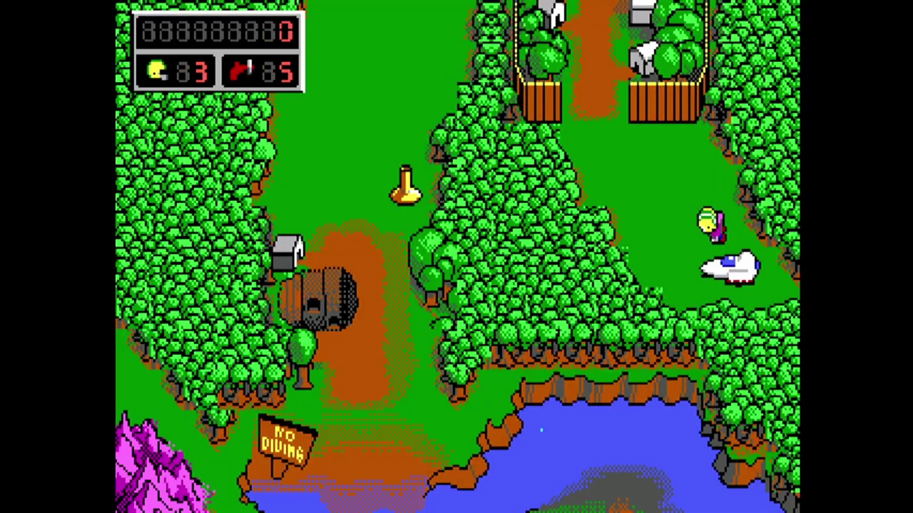
Walk Keen from his ship across the world map to the entrance of the fenced village.
{"action": "key", "text": "Up"}
{"action": "key", "text": "Left"}
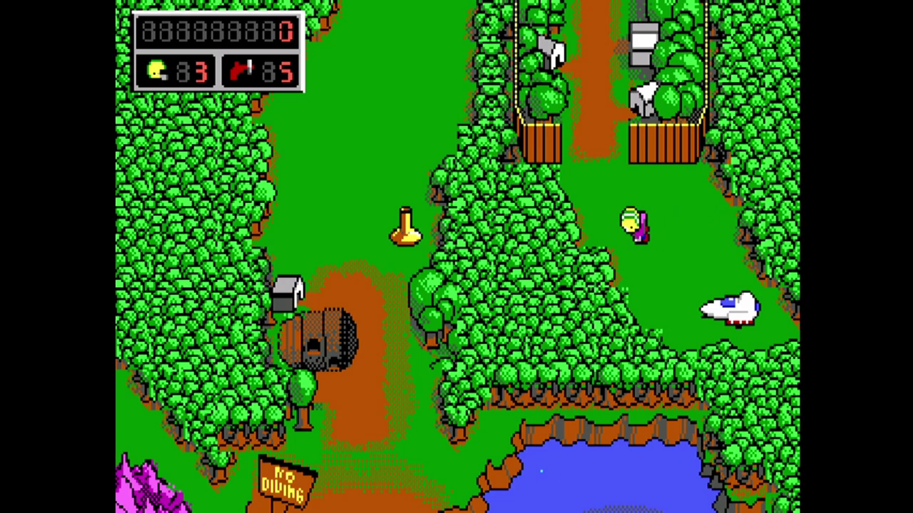
{"action": "key", "text": "Up"}
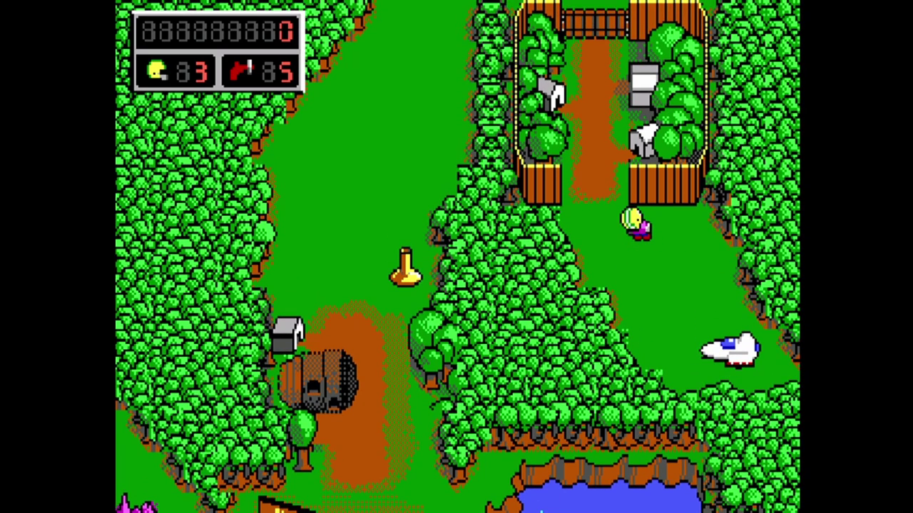
{"action": "key", "text": "Left"}
Exit Commander Keen 4 to the DOS game list and launch Jazz Jackrabbit.
{"action": "key", "text": "Down"}
{"action": "key", "text": "Down"}
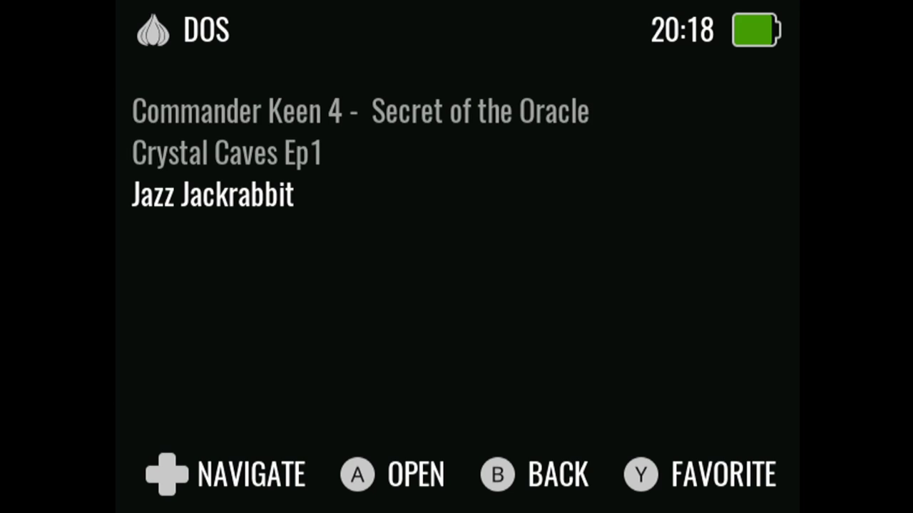
{"action": "key", "text": "Return"}
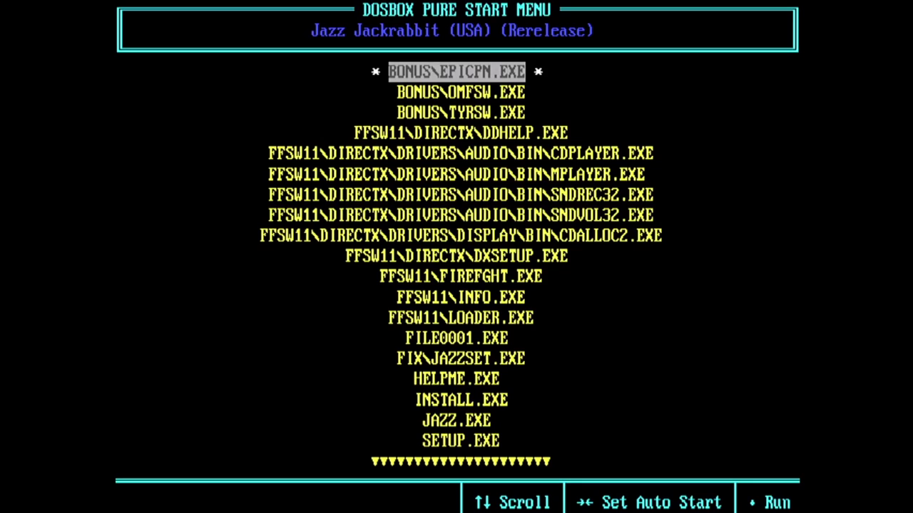
Run JAZZ.EXE from the DOSBox Pure start menu for Jazz Jackrabbit.
{"action": "key", "text": "Down"}
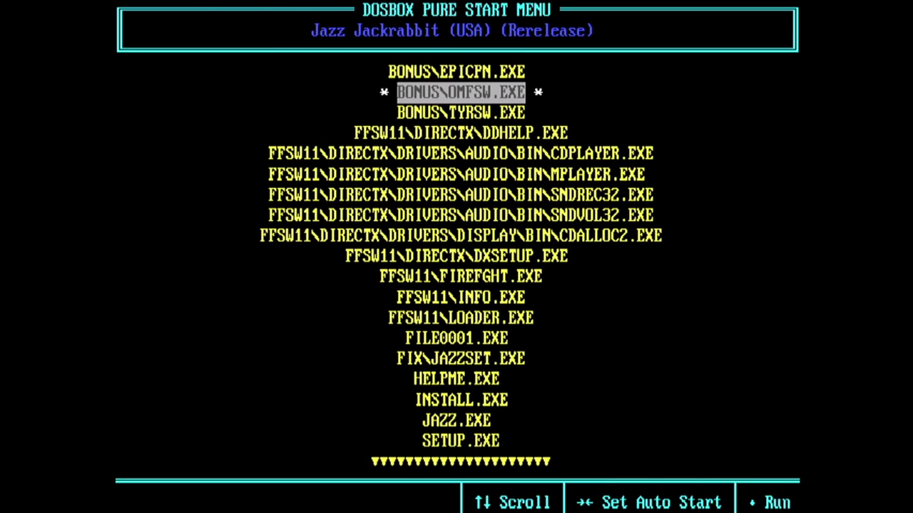
{"action": "key", "text": "Down"}
{"action": "key", "text": "Down"}
{"action": "key", "text": "Down"}
{"action": "key", "text": "Down"}
{"action": "key", "text": "Down"}
{"action": "key", "text": "Down"}
{"action": "key", "text": "Down"}
{"action": "key", "text": "Down"}
{"action": "key", "text": "Down"}
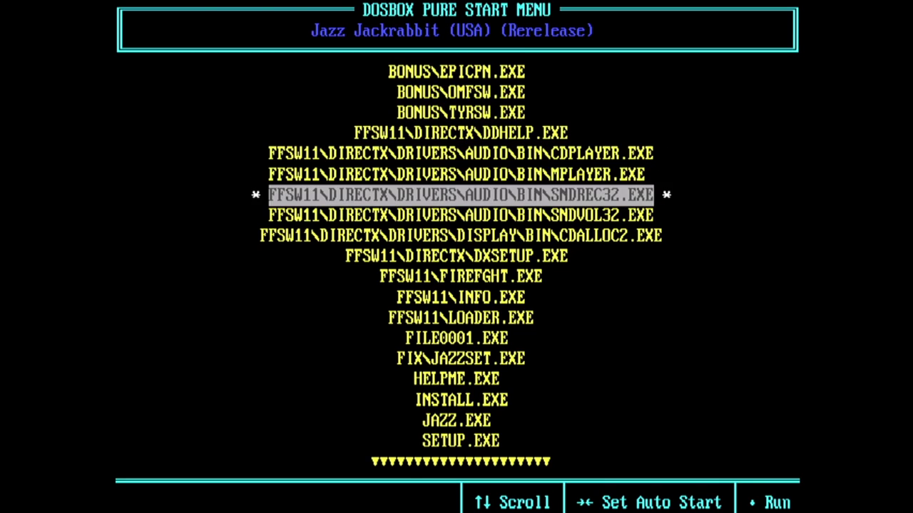
{"action": "key", "text": "Down"}
{"action": "key", "text": "Down"}
{"action": "key", "text": "Down"}
{"action": "key", "text": "Down"}
{"action": "key", "text": "Down"}
{"action": "key", "text": "Down"}
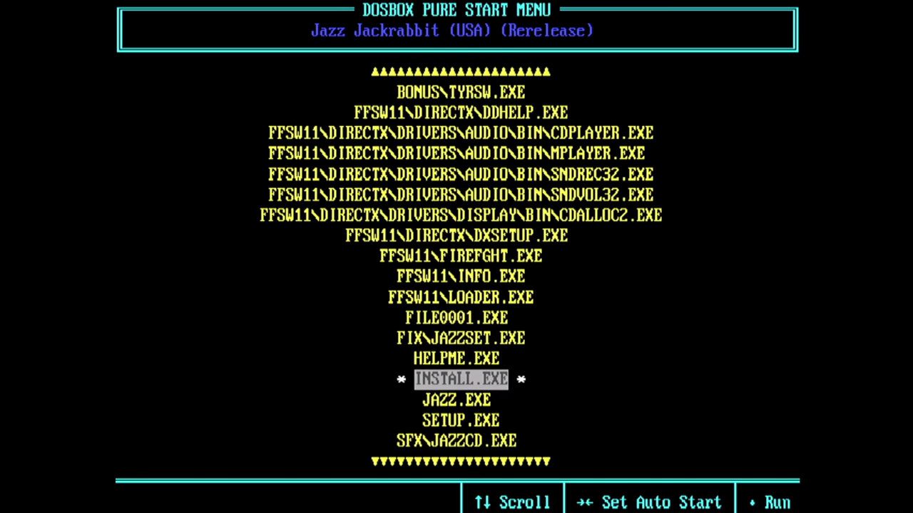
{"action": "key", "text": "Down"}
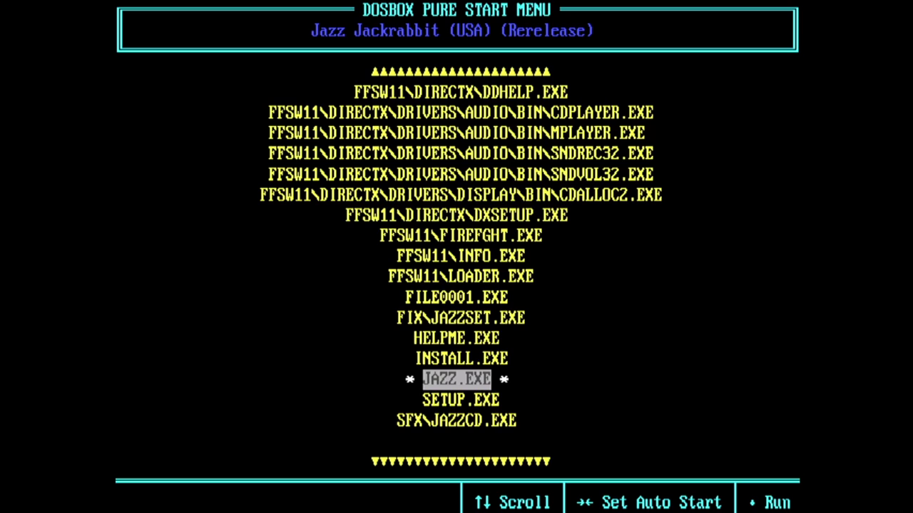
{"action": "key", "text": "Return"}
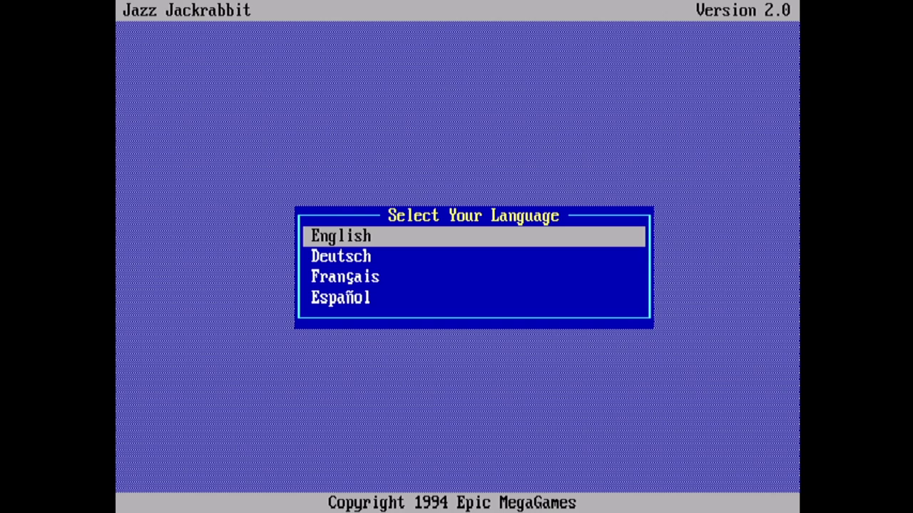
Configure Jazz Jackrabbit for English, Sound Blaster 16 and High Quality playback, accepting the BLASTER settings and the default gameplay options.
{"action": "key", "text": "Return"}
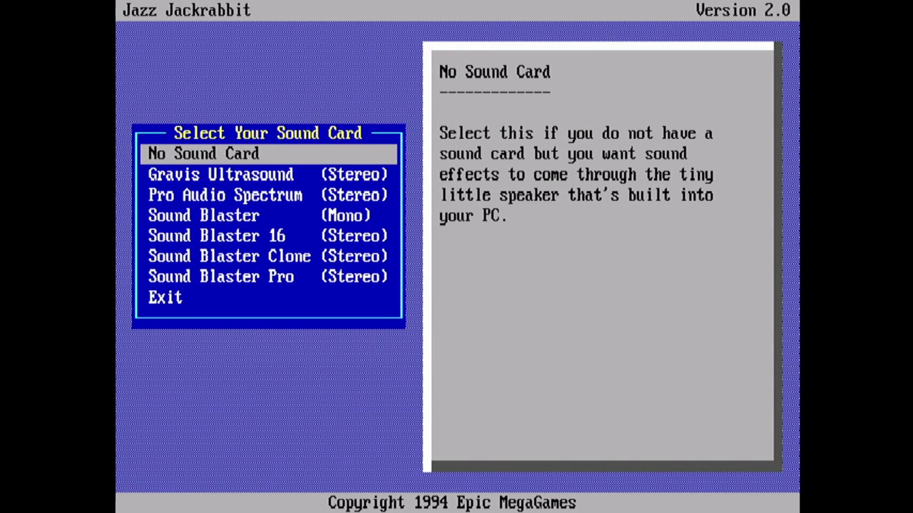
{"action": "key", "text": "Down"}
{"action": "key", "text": "Down"}
{"action": "key", "text": "Down"}
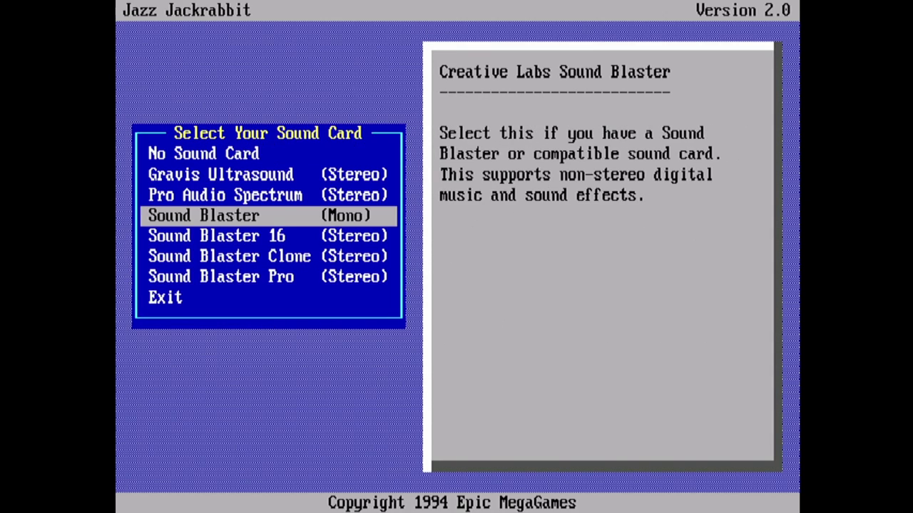
{"action": "key", "text": "Down"}
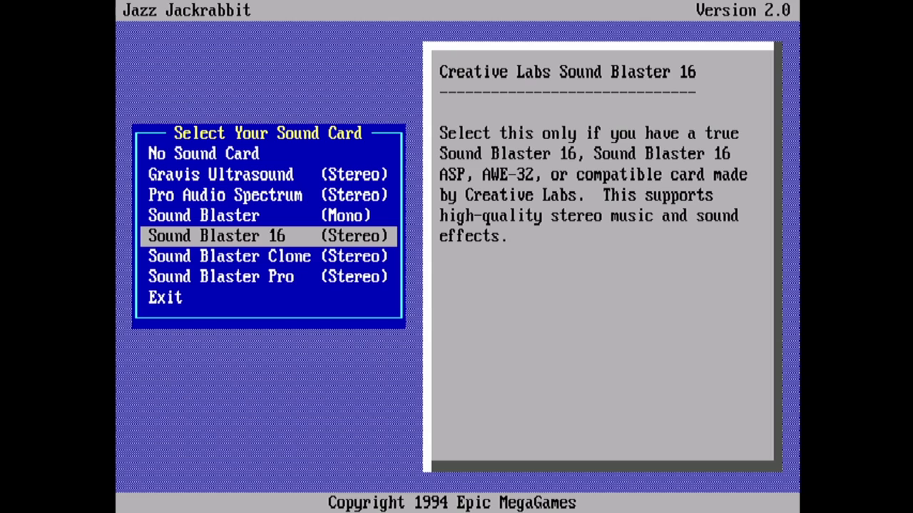
{"action": "key", "text": "Return"}
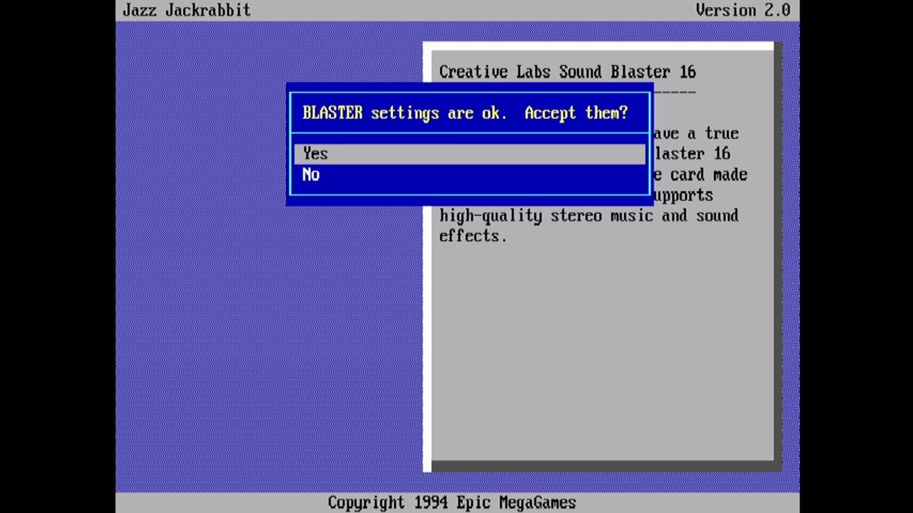
{"action": "key", "text": "Return"}
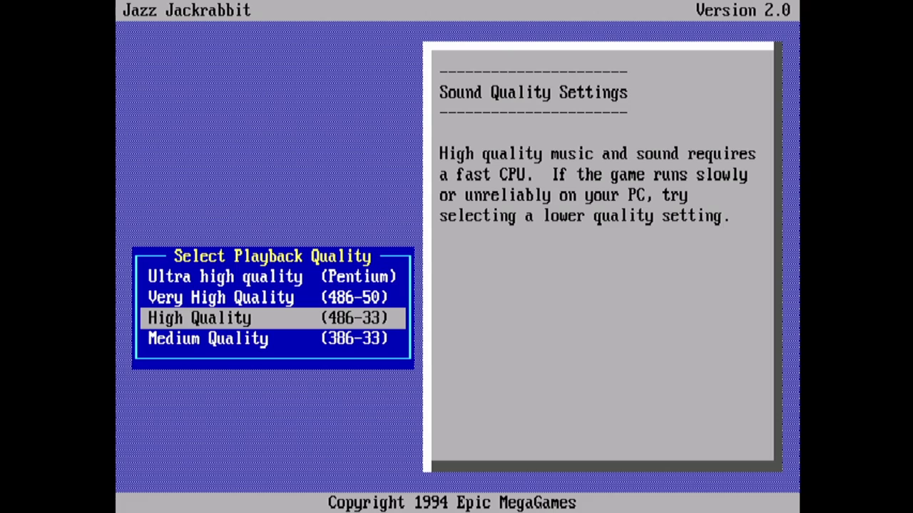
{"action": "key", "text": "Return"}
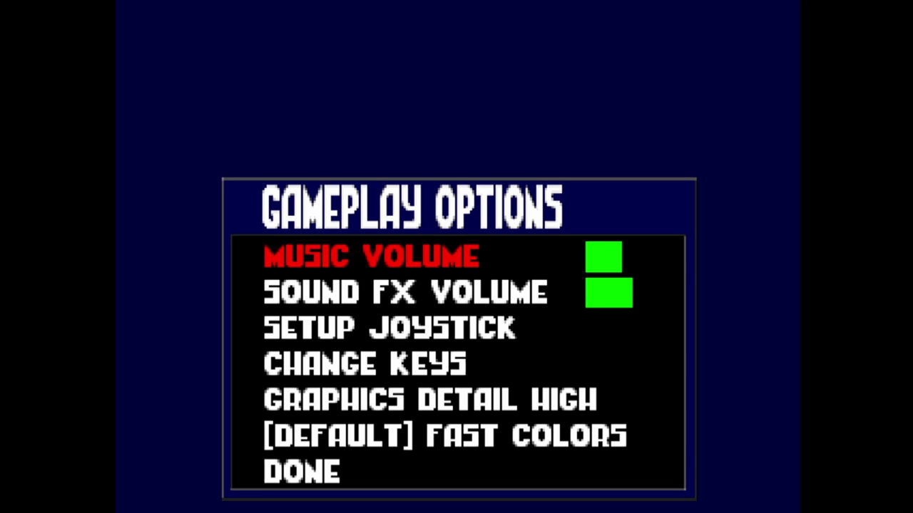
{"action": "key", "text": "Up"}
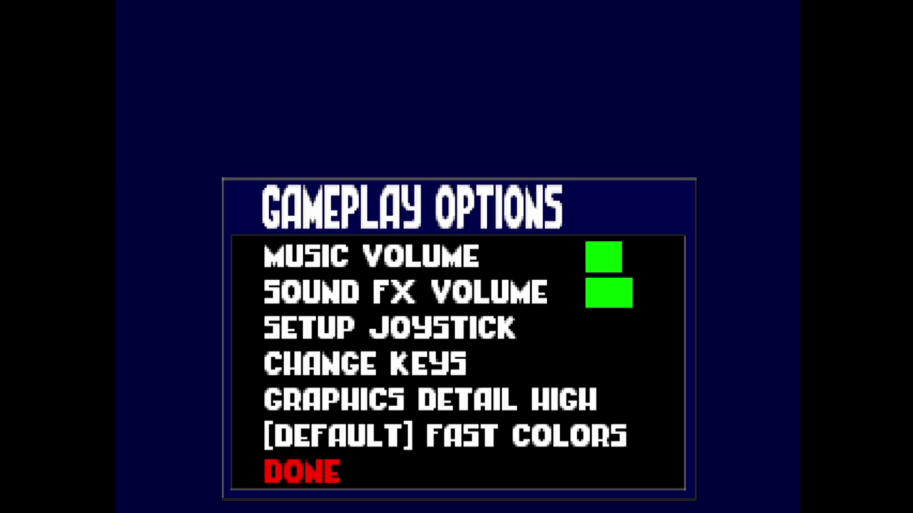
{"action": "key", "text": "Return"}
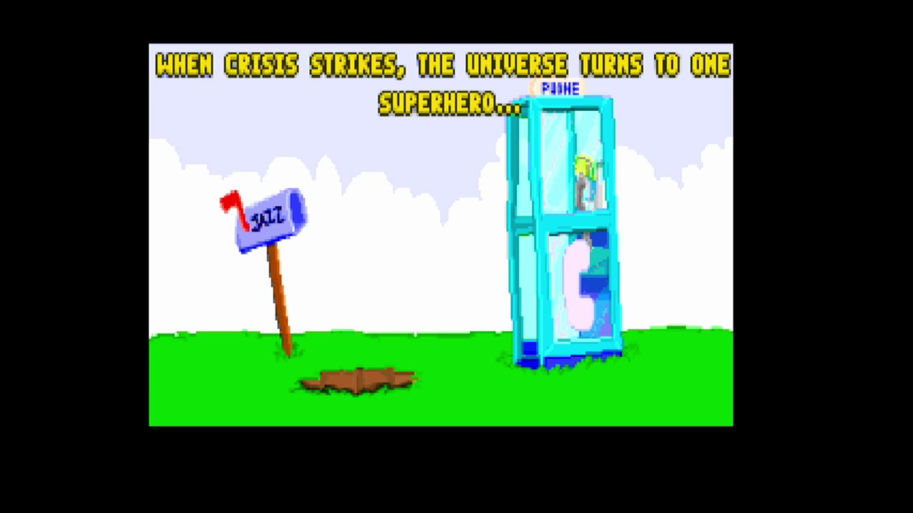
Skip the intro and start a new game at Medium difficulty in episode 1, Turtle Terror.
{"action": "key", "text": "Escape"}
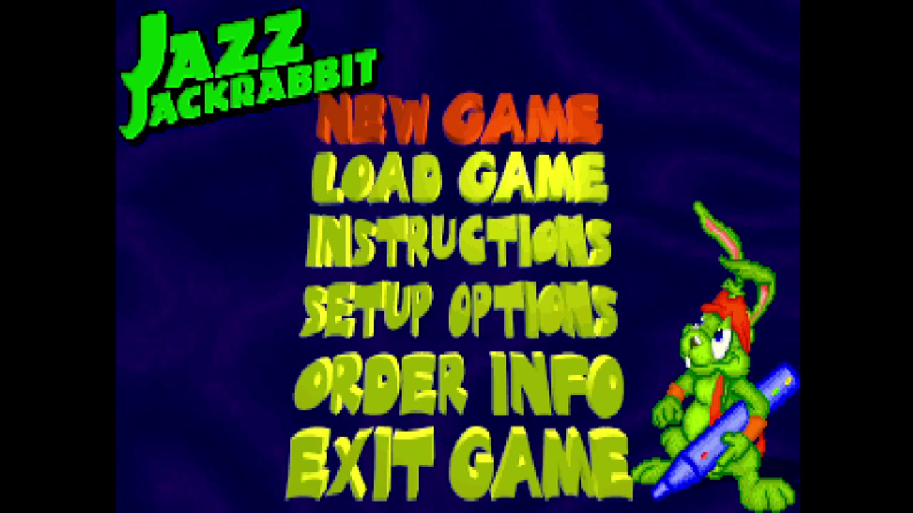
{"action": "key", "text": "Down"}
{"action": "key", "text": "Up"}
{"action": "key", "text": "Return"}
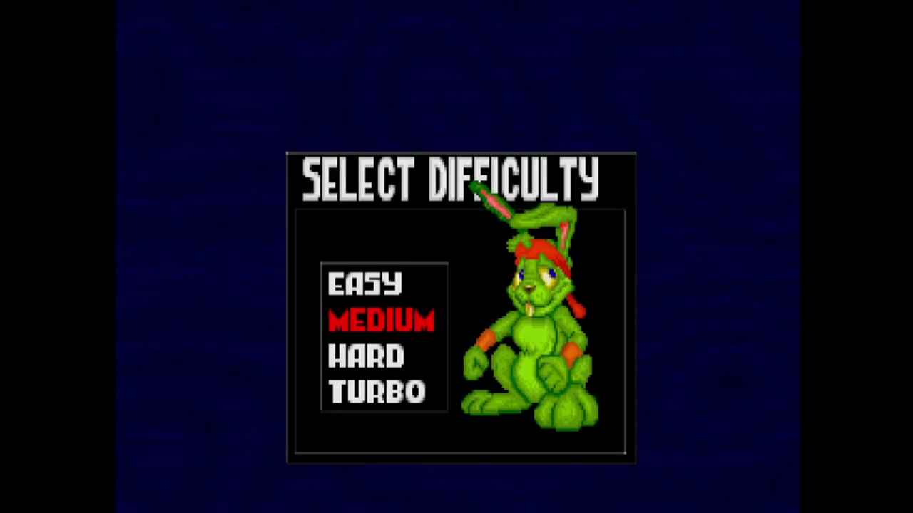
{"action": "key", "text": "Return"}
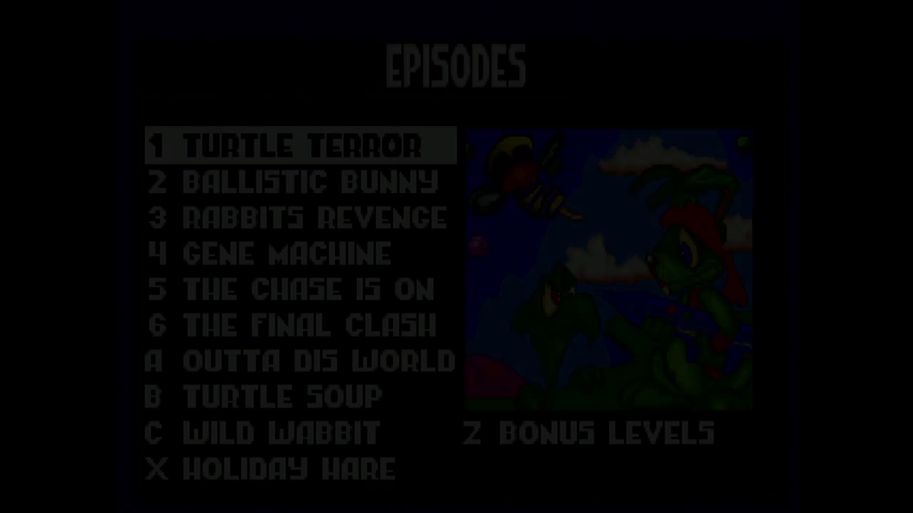
{"action": "key", "text": "Return"}
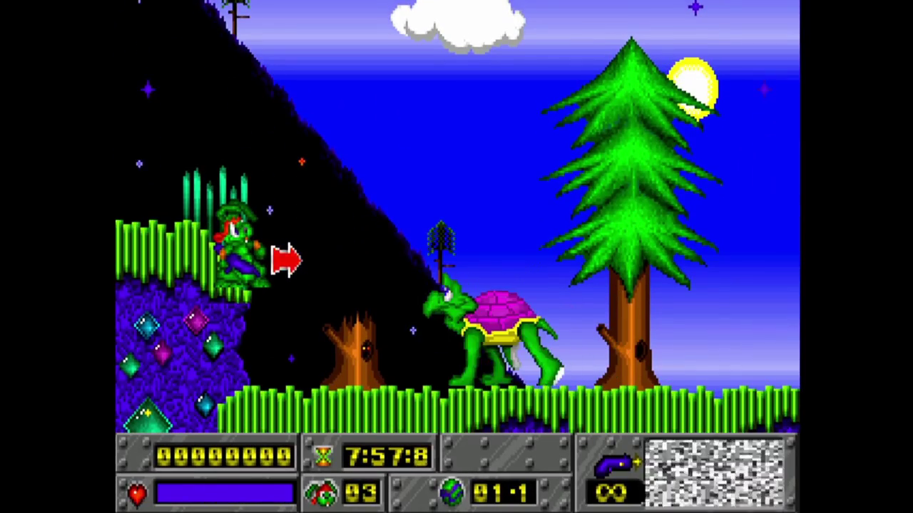
Play the start of the first level, moving Jazz downhill to the large tree, and exit to the DOS game list.
{"action": "key", "text": "Escape"}
{"action": "key", "text": "Return"}
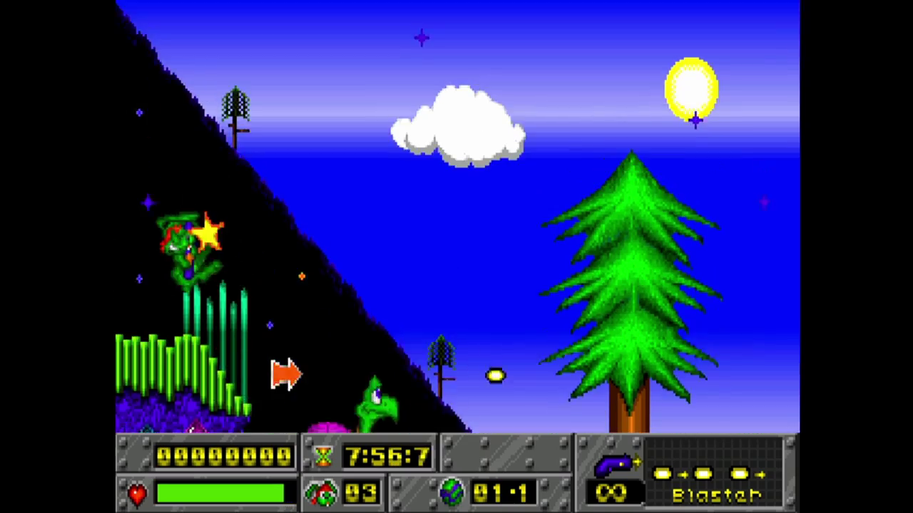
{"action": "key", "text": "Right"}
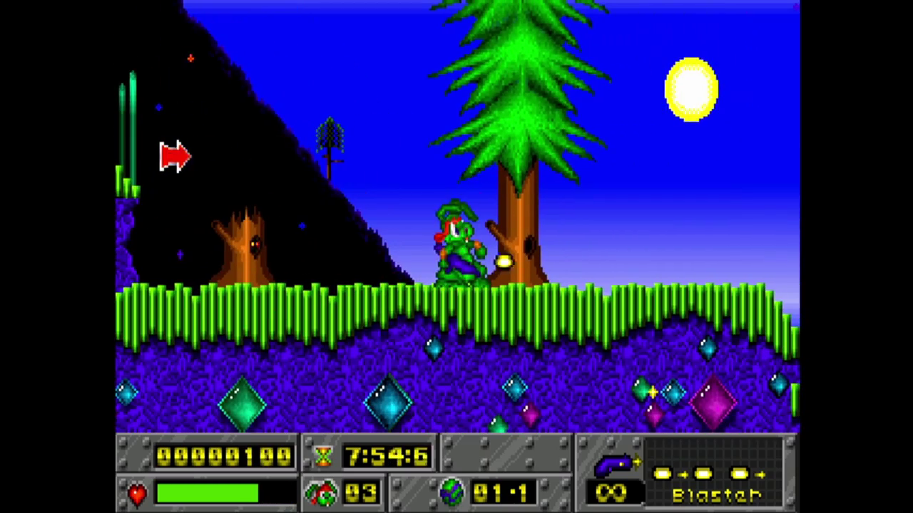
{"action": "key", "text": "space"}
{"action": "key", "text": "ctrl"}
{"action": "key", "text": "Right"}
{"action": "key", "text": "Left"}
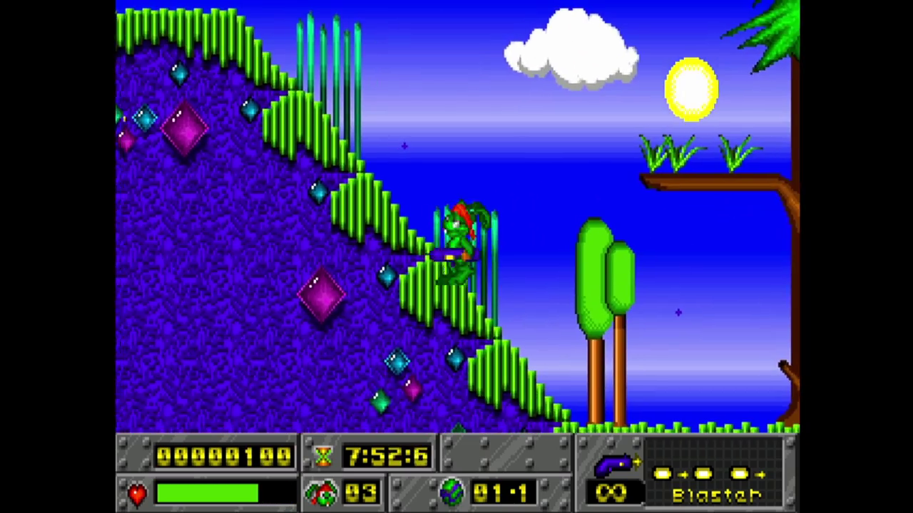
{"action": "key", "text": "Right"}
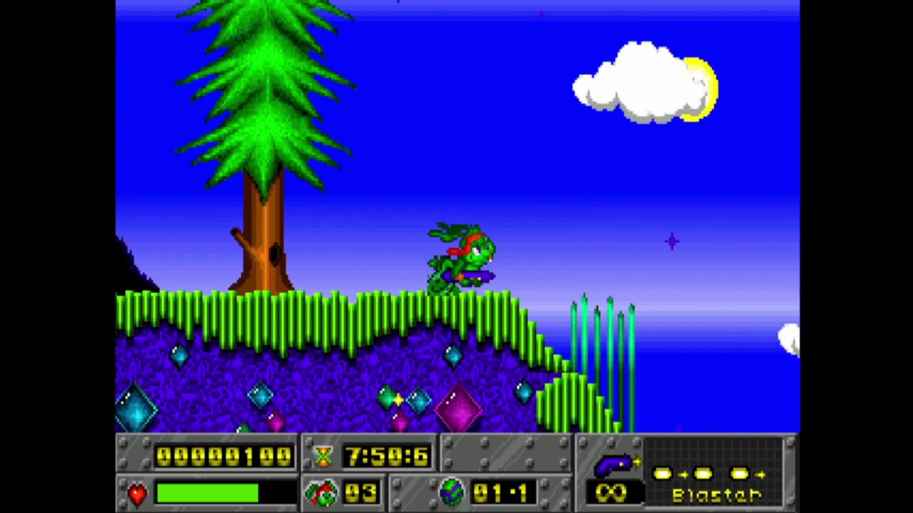
{"action": "key", "text": "space"}
{"action": "key", "text": "Left"}
{"action": "key", "text": "Left"}
{"action": "key", "text": "Right"}
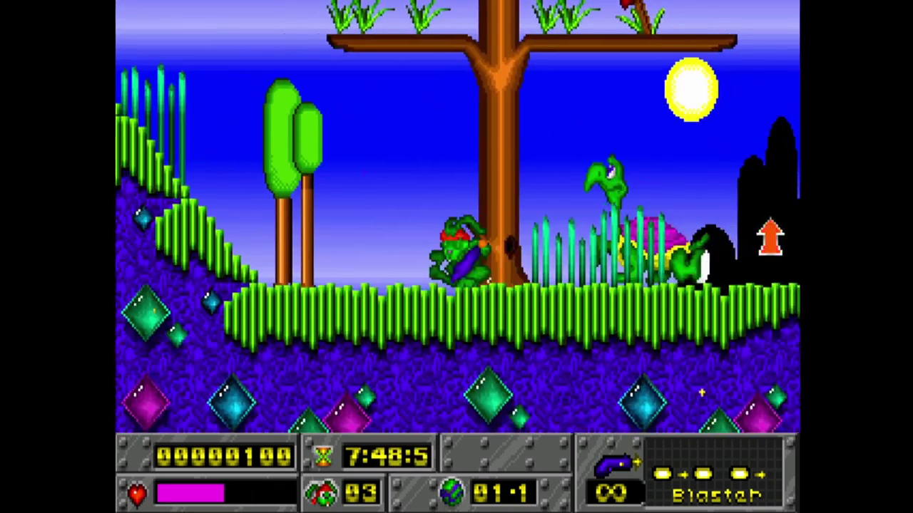
{"action": "key", "text": "ctrl"}
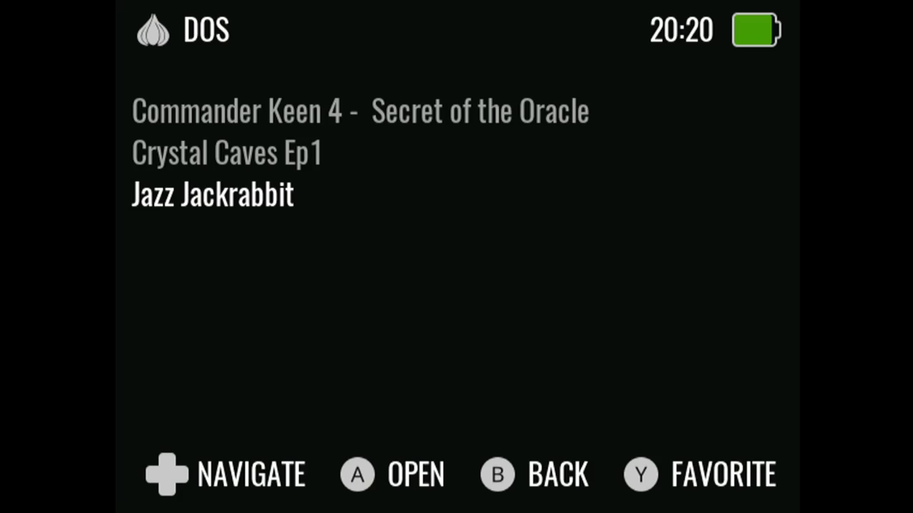
Relaunch Jazz Jackrabbit through JAZZ.EXE, skip the intro to reach the main menu, and exit to the DOS game list.
{"action": "key", "text": "Return"}
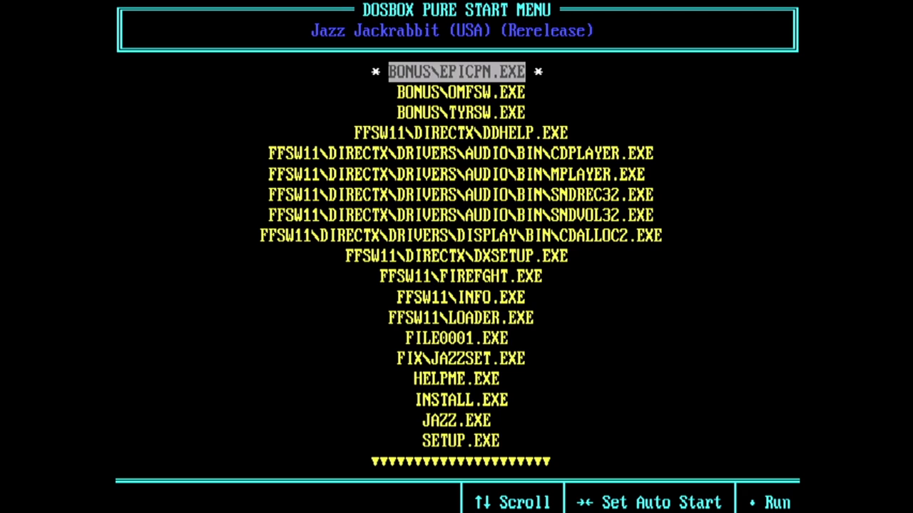
{"action": "key", "text": "Down"}
{"action": "key", "text": "Down"}
{"action": "key", "text": "Down"}
{"action": "key", "text": "Down"}
{"action": "key", "text": "Down"}
{"action": "key", "text": "Down"}
{"action": "key", "text": "Down"}
{"action": "key", "text": "Down"}
{"action": "key", "text": "Down"}
{"action": "key", "text": "Down"}
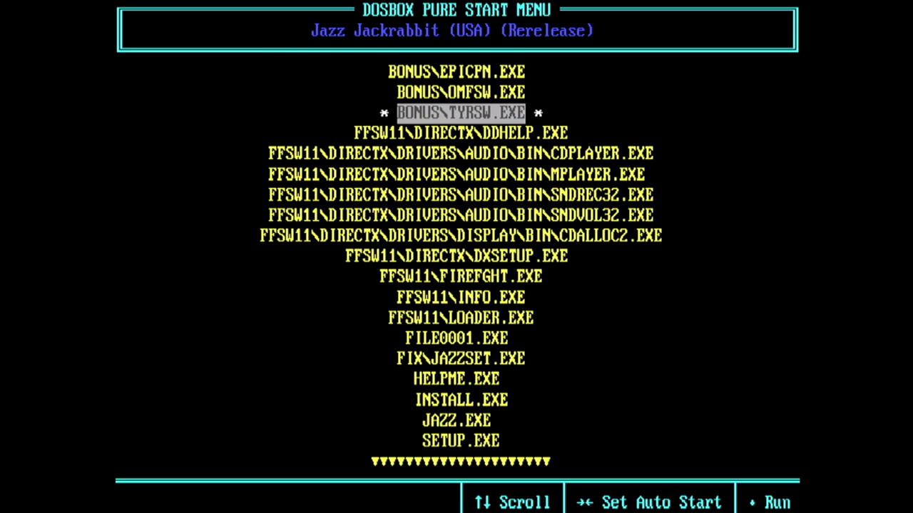
{"action": "key", "text": "Return"}
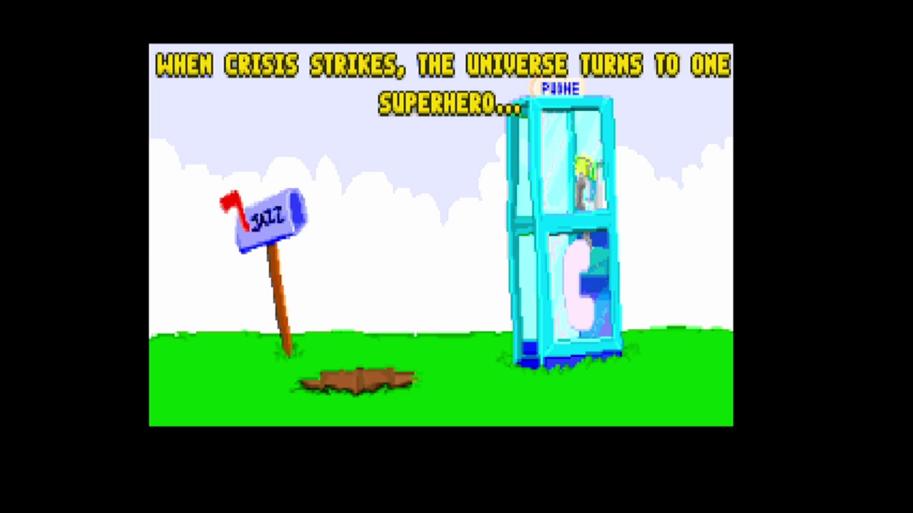
{"action": "key", "text": "Escape"}
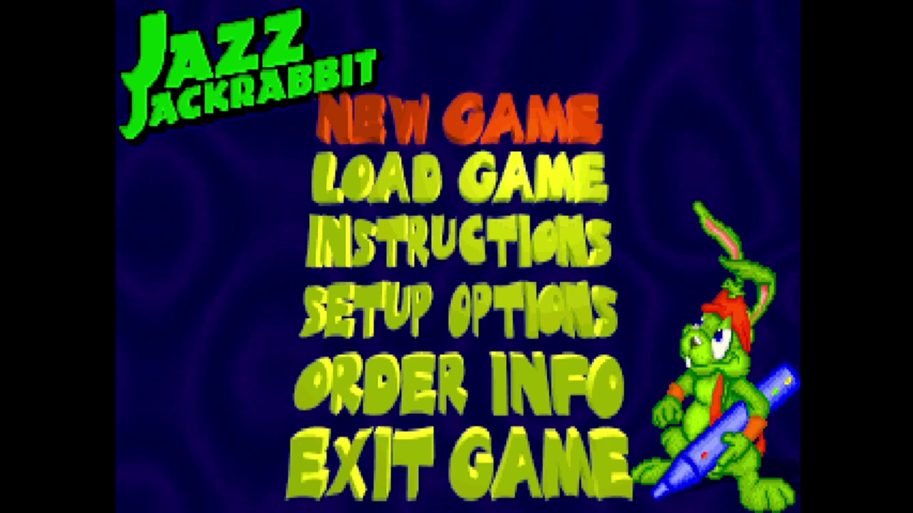
{"action": "key", "text": "Return"}
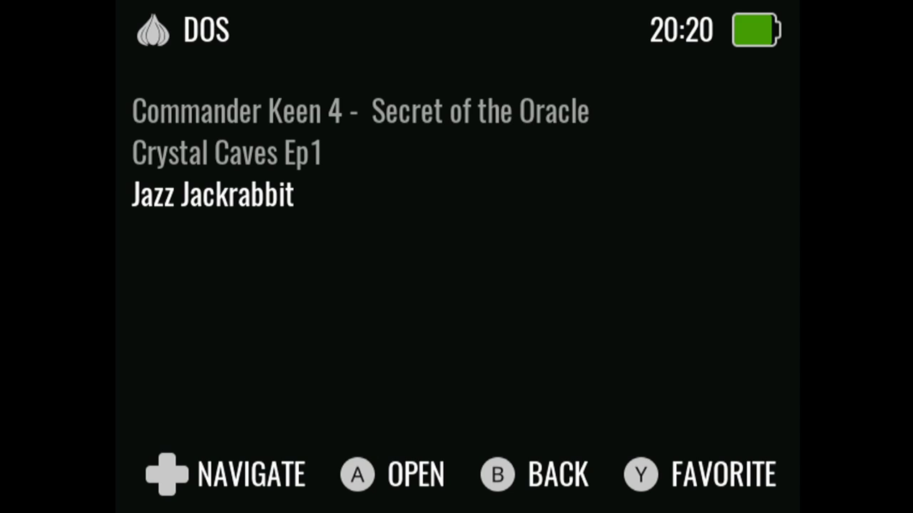
Reopen Jazz Jackrabbit, set JAZZ.EXE to auto start in the DOSBox Pure start menu, and run it.
{"action": "key", "text": "Return"}
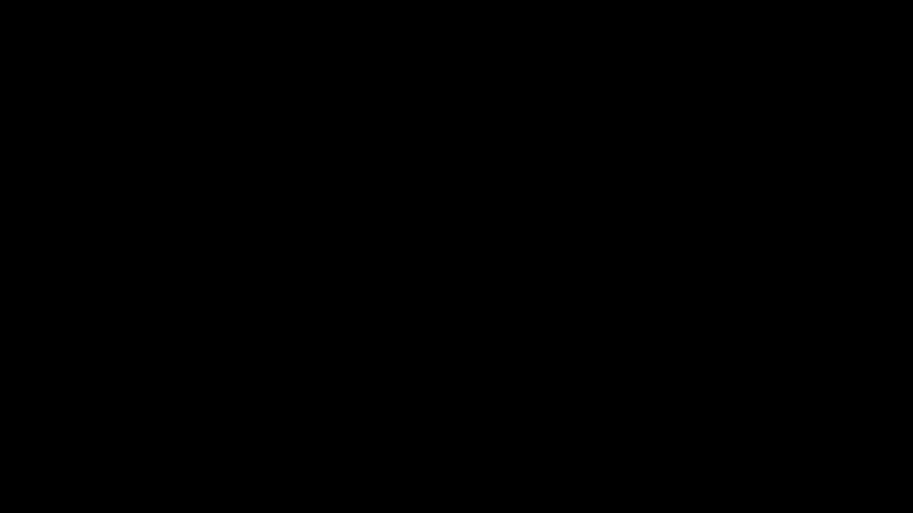
{"action": "key", "text": "Down"}
{"action": "key", "text": "Down"}
{"action": "key", "text": "Down"}
{"action": "key", "text": "Down"}
{"action": "key", "text": "Down"}
{"action": "key", "text": "Down"}
{"action": "key", "text": "Down"}
{"action": "key", "text": "Down"}
{"action": "key", "text": "Down"}
{"action": "key", "text": "Down"}
{"action": "key", "text": "Down"}
{"action": "key", "text": "Down"}
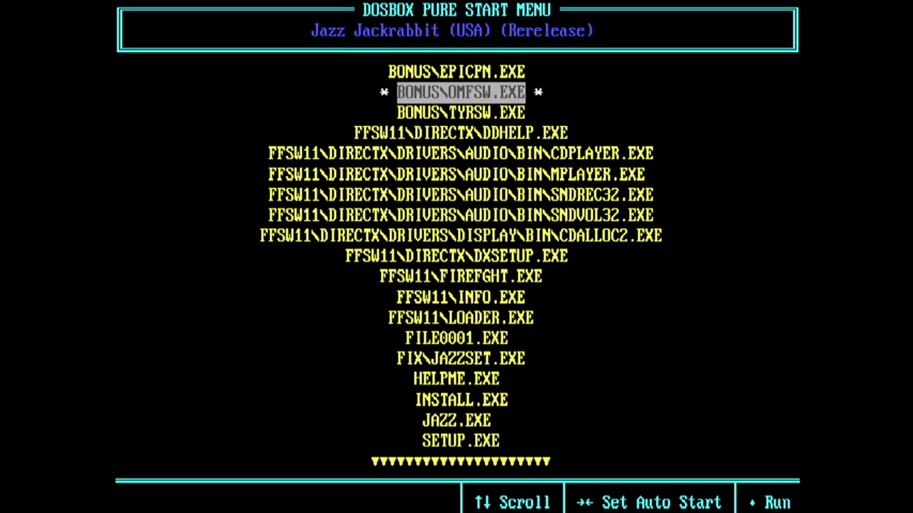
{"action": "key", "text": "Down"}
{"action": "key", "text": "Down"}
{"action": "key", "text": "Down"}
{"action": "key", "text": "Down"}
{"action": "key", "text": "Down"}
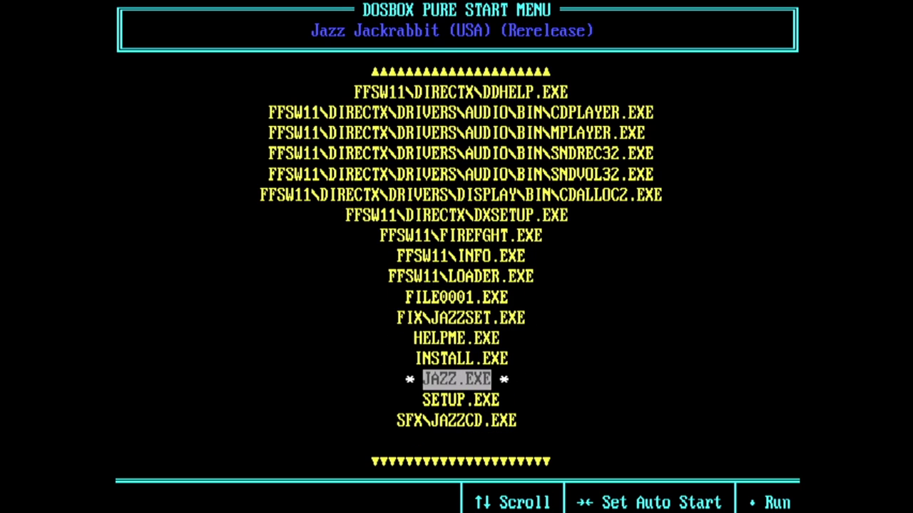
{"action": "key", "text": "Right"}
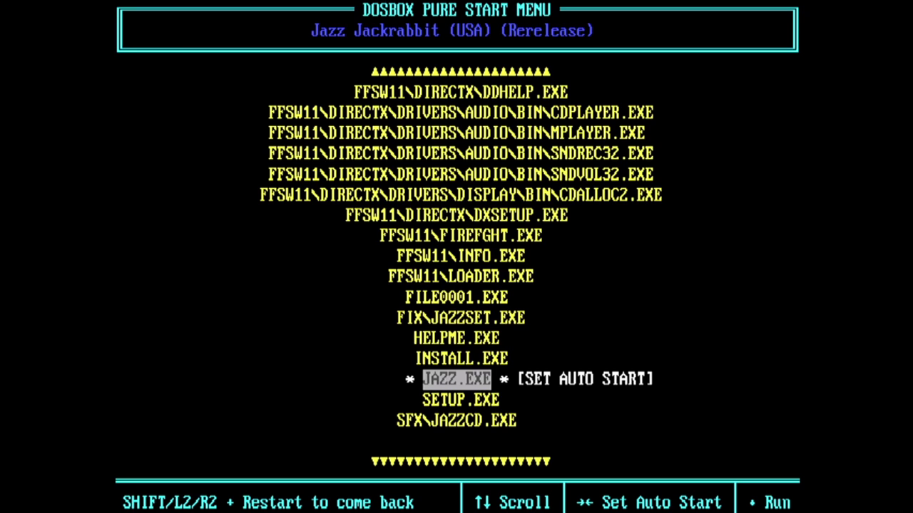
{"action": "key", "text": "Return"}
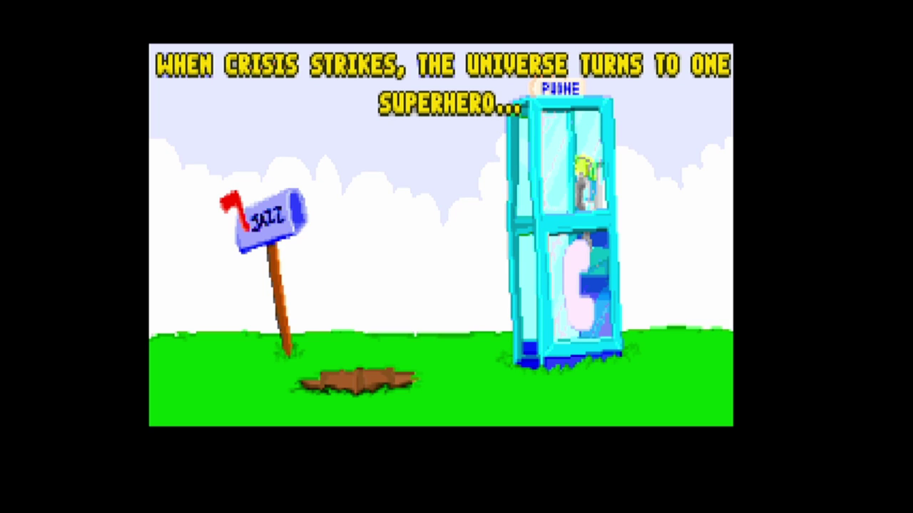
Exit to the DOS game list and relaunch Jazz Jackrabbit to test its auto start up to the main menu.
{"action": "key", "text": "Escape"}
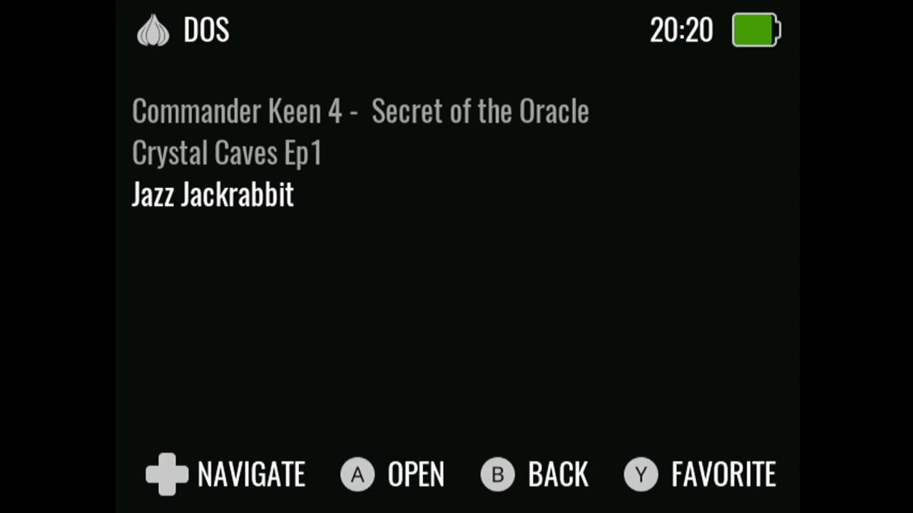
{"action": "key", "text": "Return"}
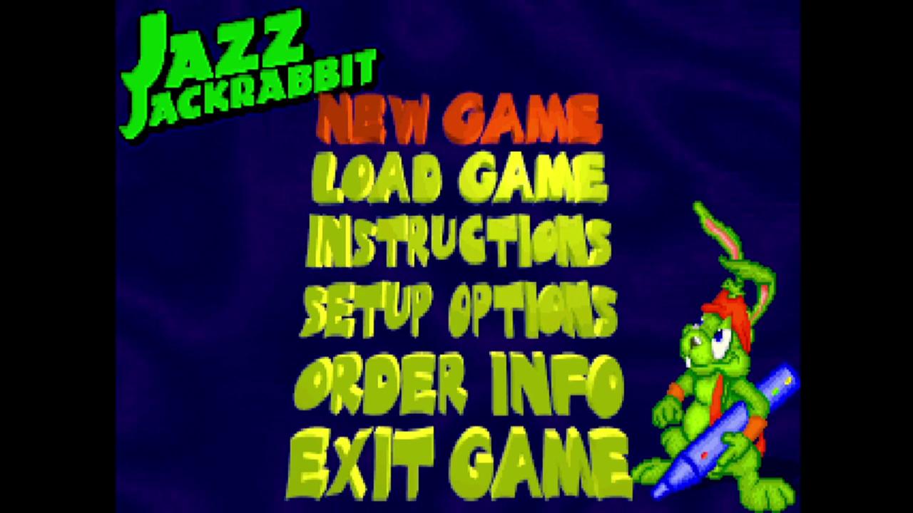
Start a new Jazz Jackrabbit game on Medium difficulty, exit to the DOS game list and relaunch the game.
{"action": "key", "text": "Return"}
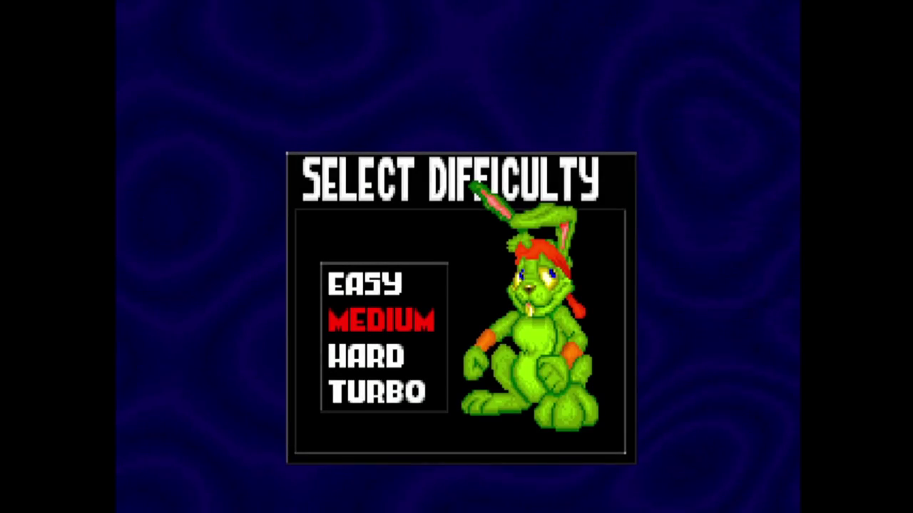
{"action": "key", "text": "Return"}
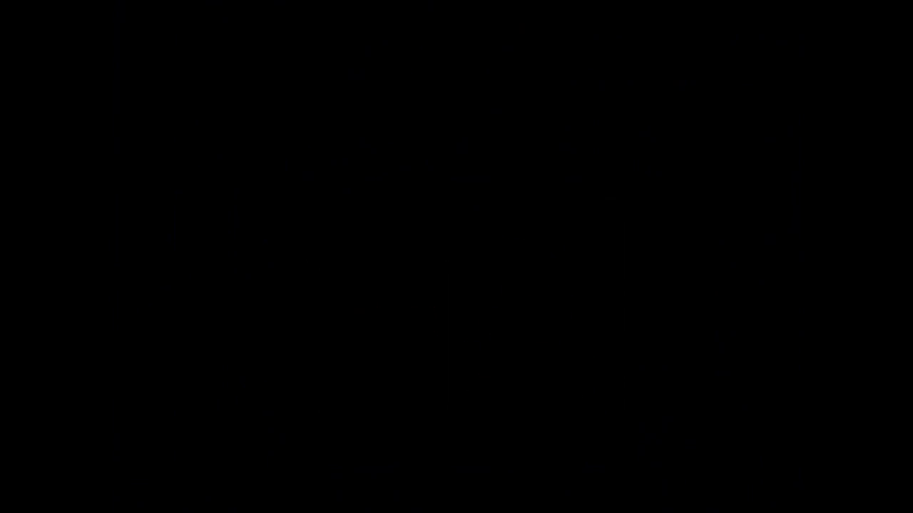
{"action": "key", "text": "Return"}
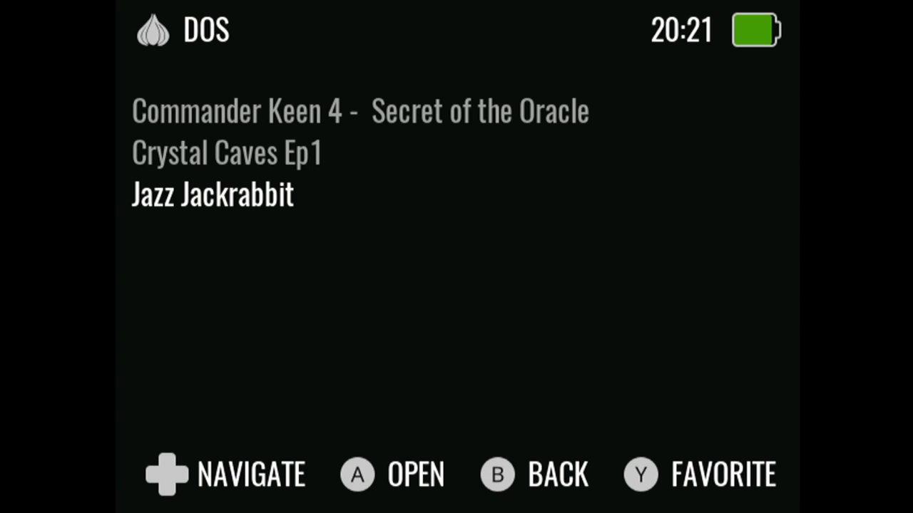
{"action": "key", "text": "Return"}
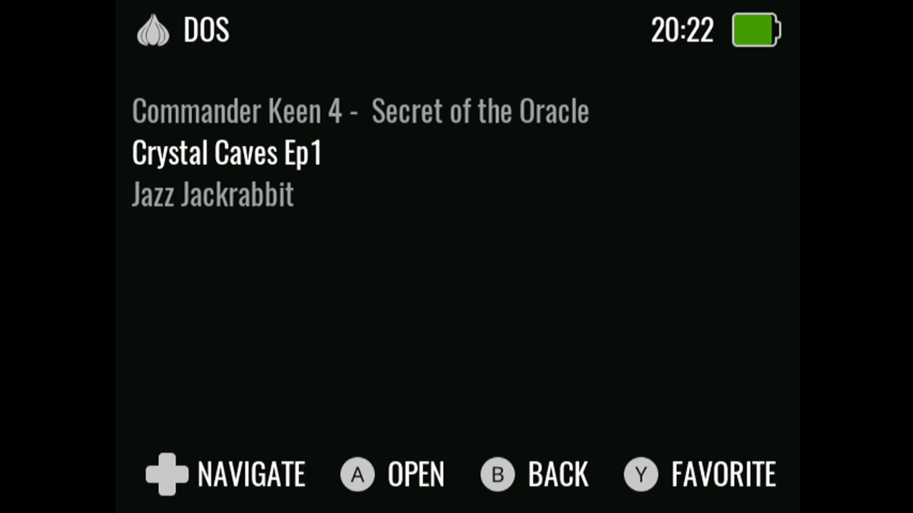
Open Crystal Caves Ep1, try auto start on CC1.EXE and clear it, moving on to the other episodes' executables.
{"action": "key", "text": "Return"}
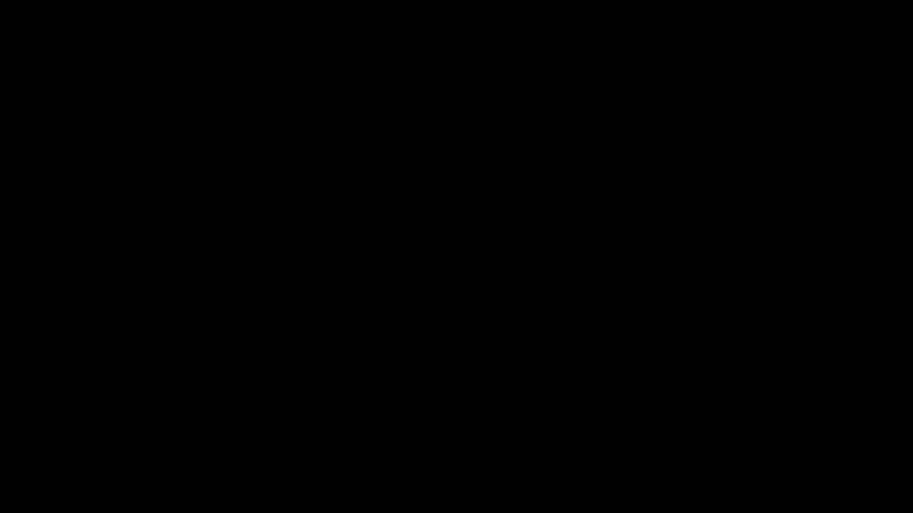
{"action": "key", "text": "Down"}
{"action": "key", "text": "Down"}
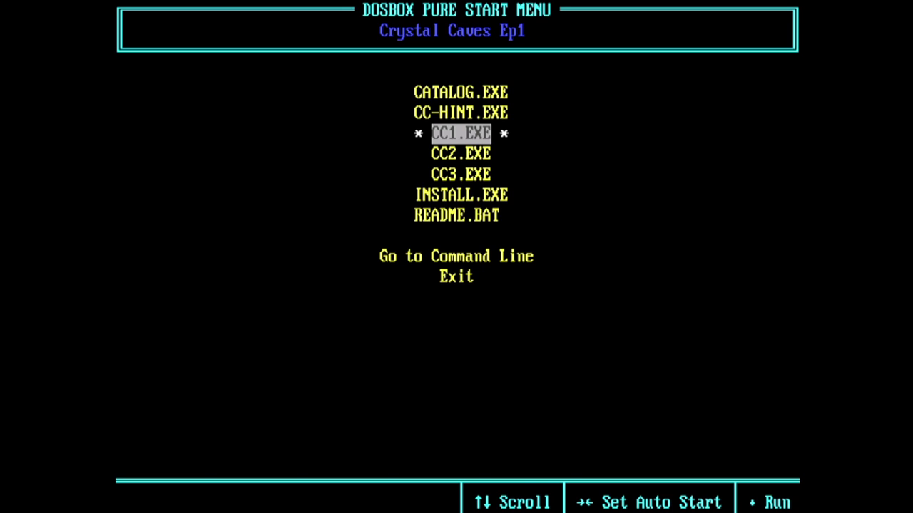
{"action": "key", "text": "Right"}
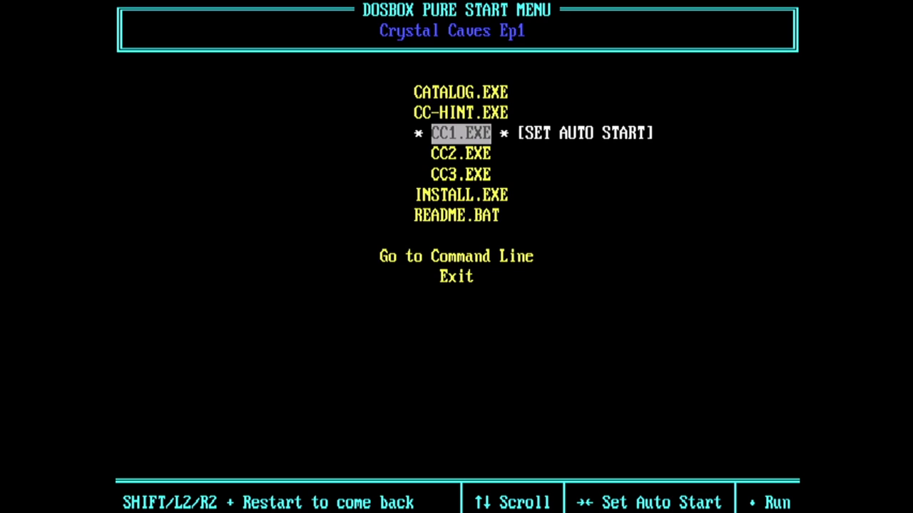
{"action": "key", "text": "Left"}
{"action": "key", "text": "Down"}
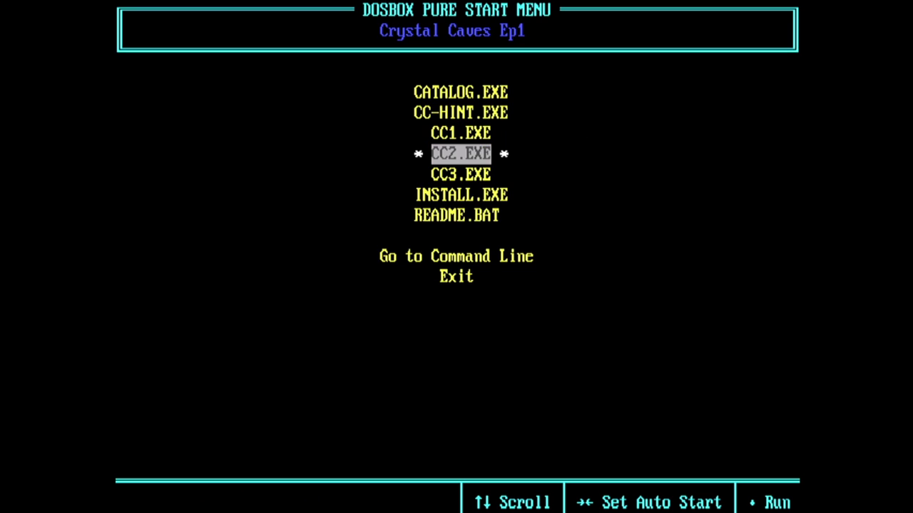
{"action": "key", "text": "Down"}
{"action": "key", "text": "Return"}
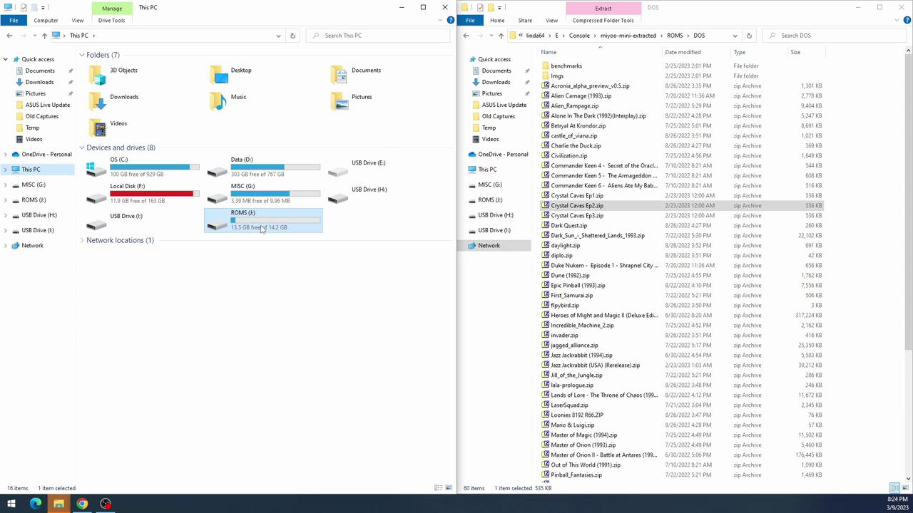
Switch to File Explorer and open the Roms\DOS folder on the ROMS (J:) drive.
{"action": "double_click", "coordinate": [261, 226]}
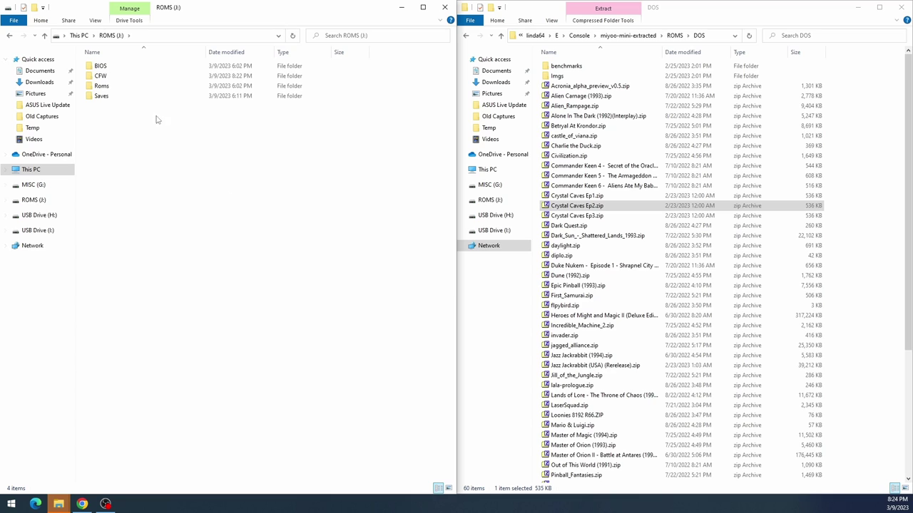
{"action": "double_click", "coordinate": [107, 87]}
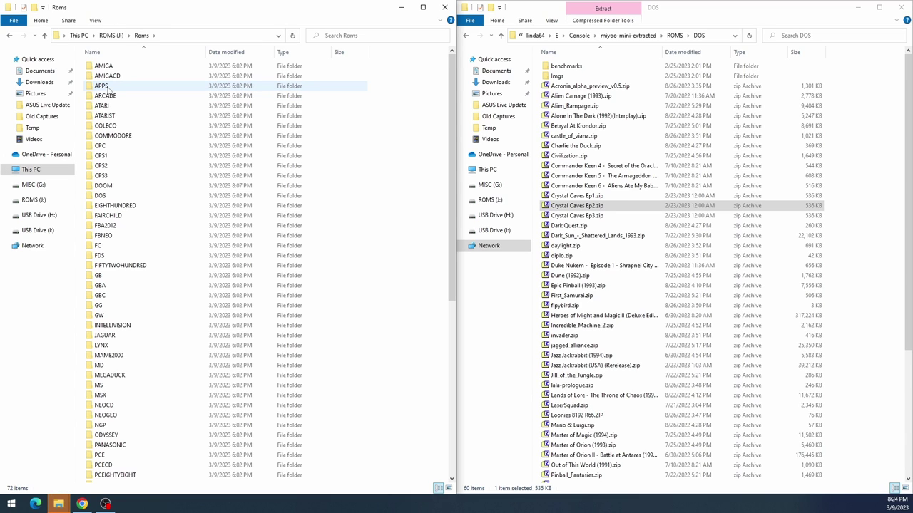
{"action": "double_click", "coordinate": [101, 196]}
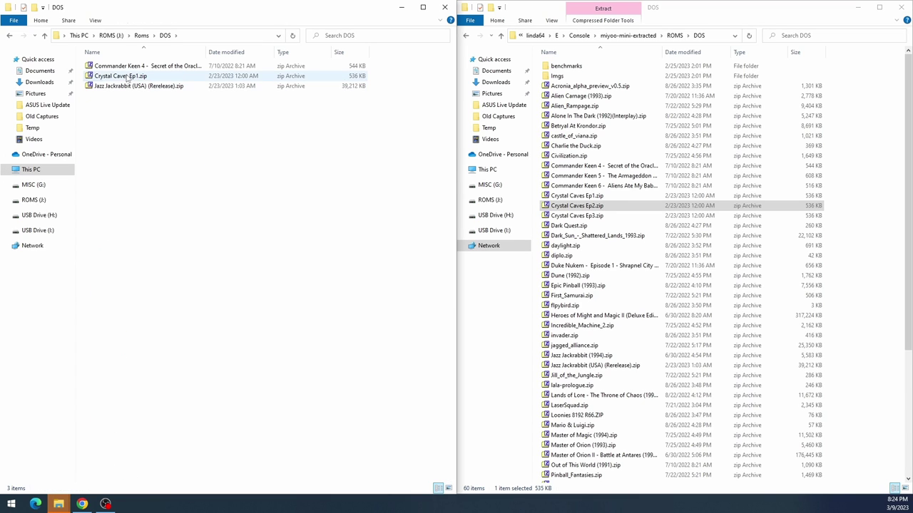
Make two copies of Crystal Caves Ep1.zip in the card's DOS folder.
{"action": "left_click", "coordinate": [125, 76]}
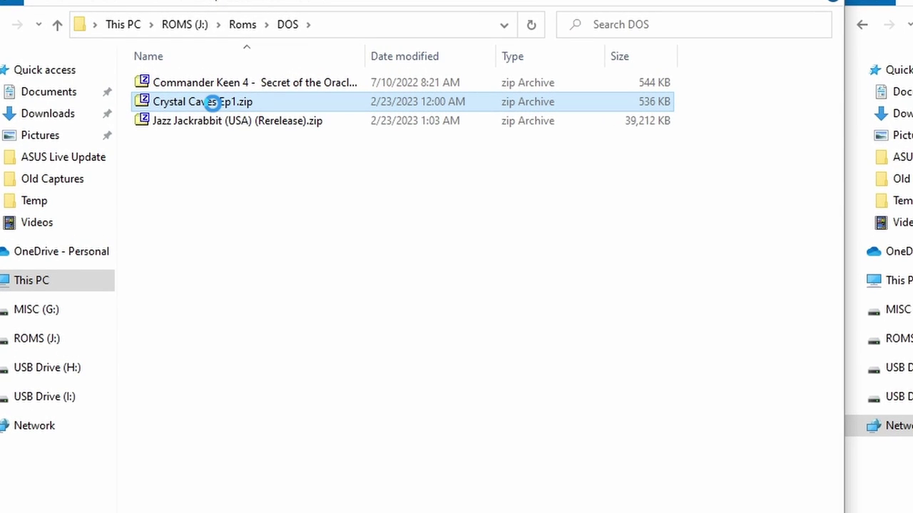
{"action": "right_click", "coordinate": [213, 101]}
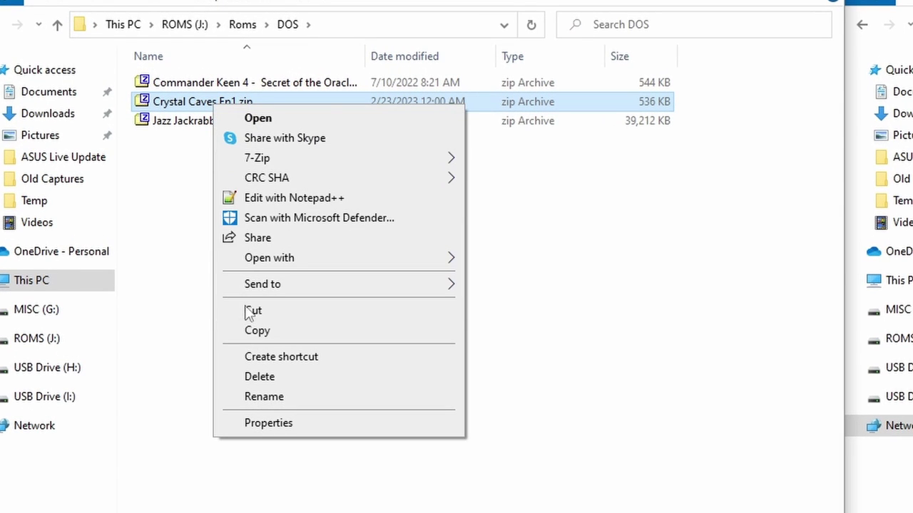
{"action": "left_click", "coordinate": [255, 330]}
{"action": "right_click", "coordinate": [255, 276]}
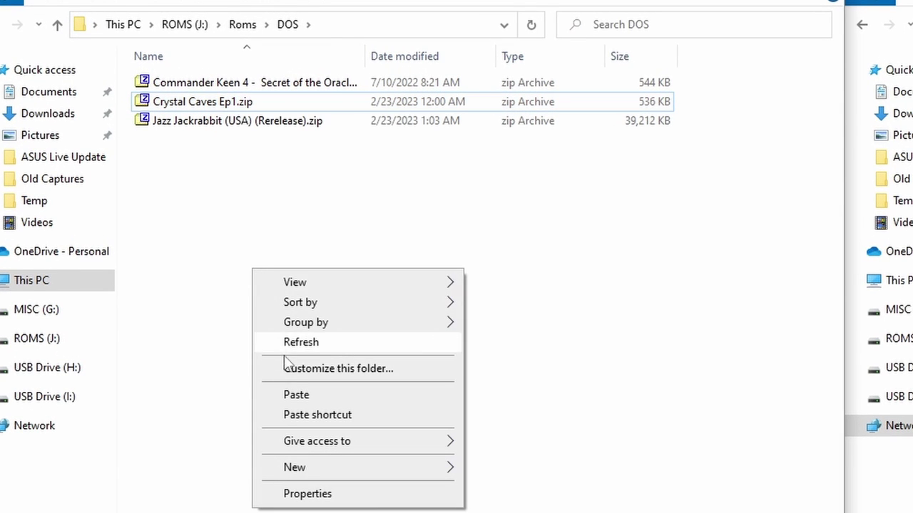
{"action": "left_click", "coordinate": [298, 393]}
{"action": "right_click", "coordinate": [287, 305]}
{"action": "left_click", "coordinate": [328, 432]}
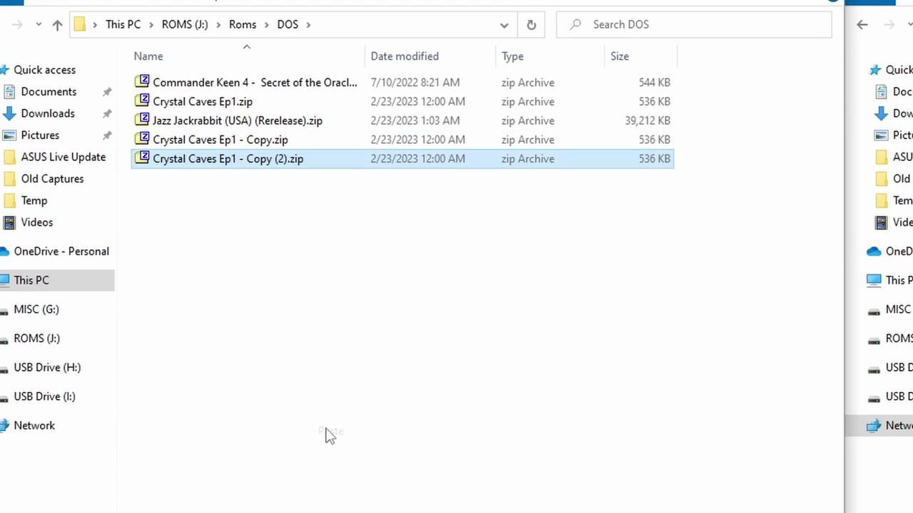
Rename the first Crystal Caves copy as Crystal Caves Ep2.zip.
{"action": "left_click", "coordinate": [276, 141]}
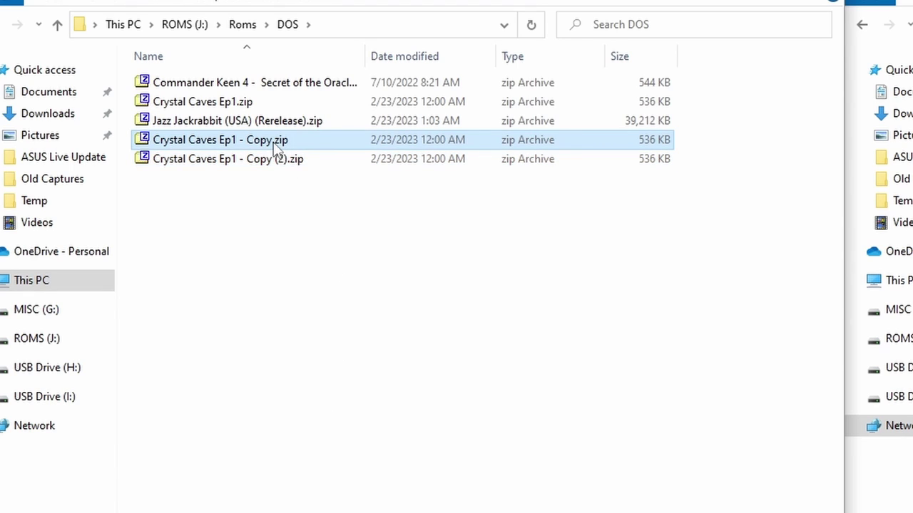
{"action": "left_click", "coordinate": [277, 141]}
{"action": "left_click_drag", "start_coordinate": [271, 140], "coordinate": [231, 139]}
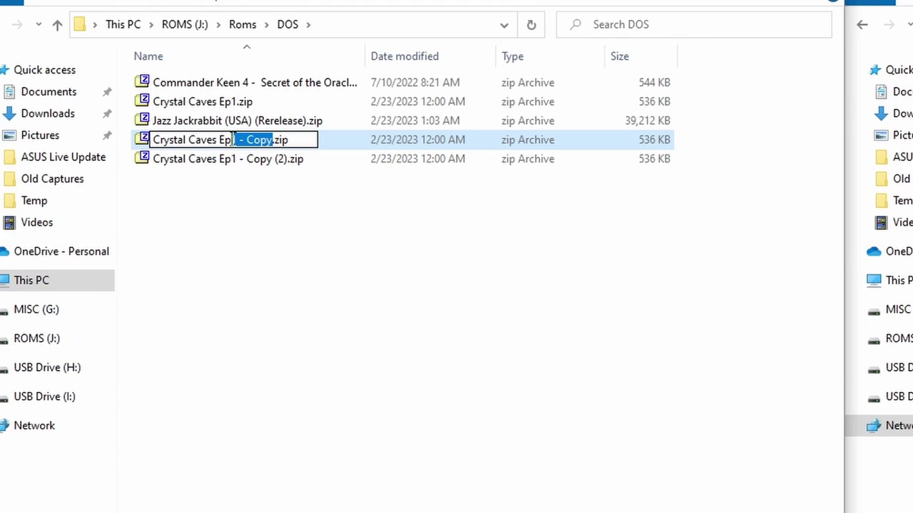
{"action": "type", "text": "2"}
Rename the second Crystal Caves copy as Crystal Caves Ep3.zip and refresh the DOS folder.
{"action": "left_click", "coordinate": [270, 161]}
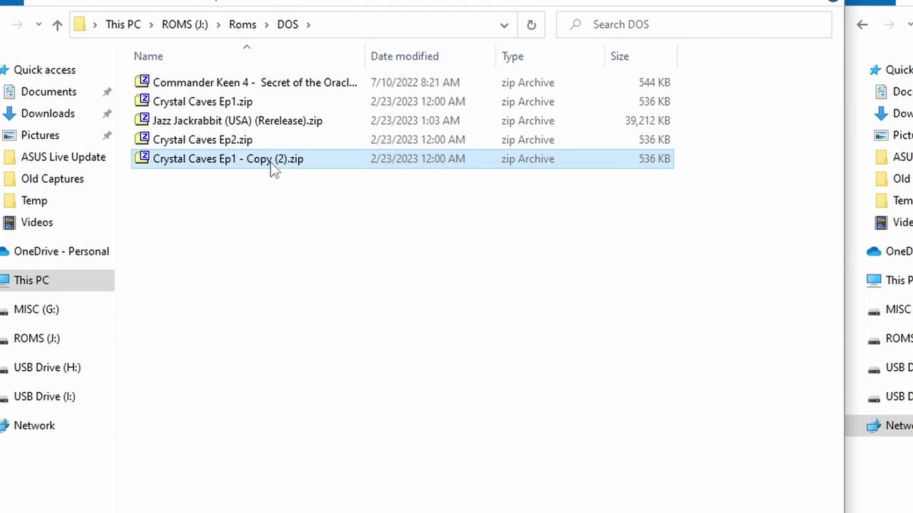
{"action": "left_click", "coordinate": [276, 162]}
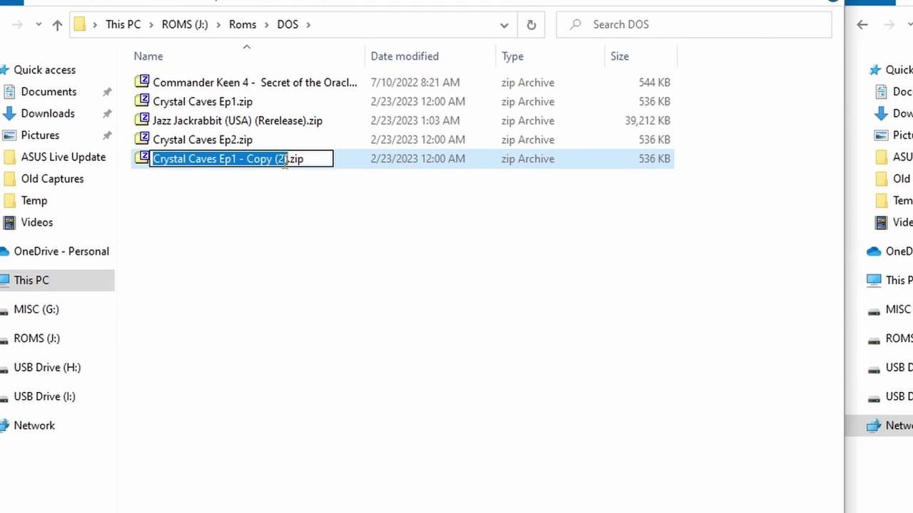
{"action": "left_click", "coordinate": [287, 158]}
{"action": "left_click_drag", "start_coordinate": [286, 159], "coordinate": [237, 164]}
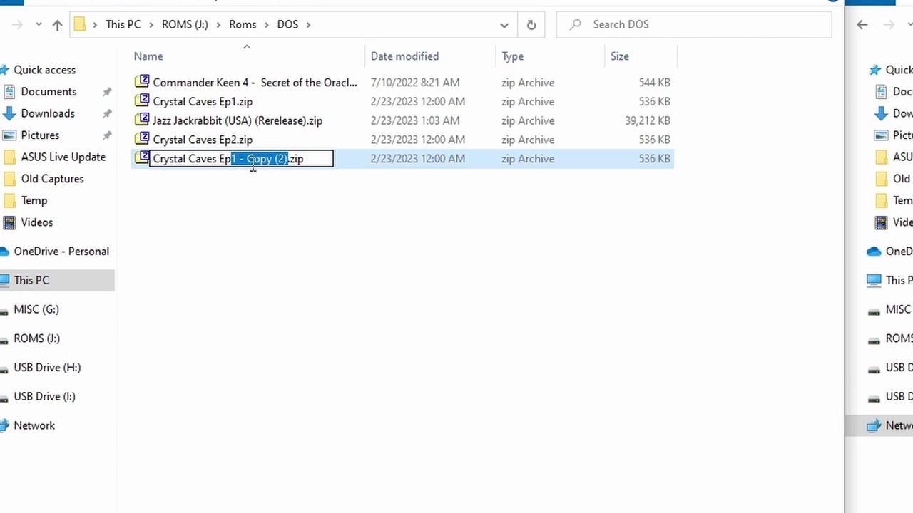
{"action": "type", "text": "3"}
{"action": "left_click", "coordinate": [305, 268]}
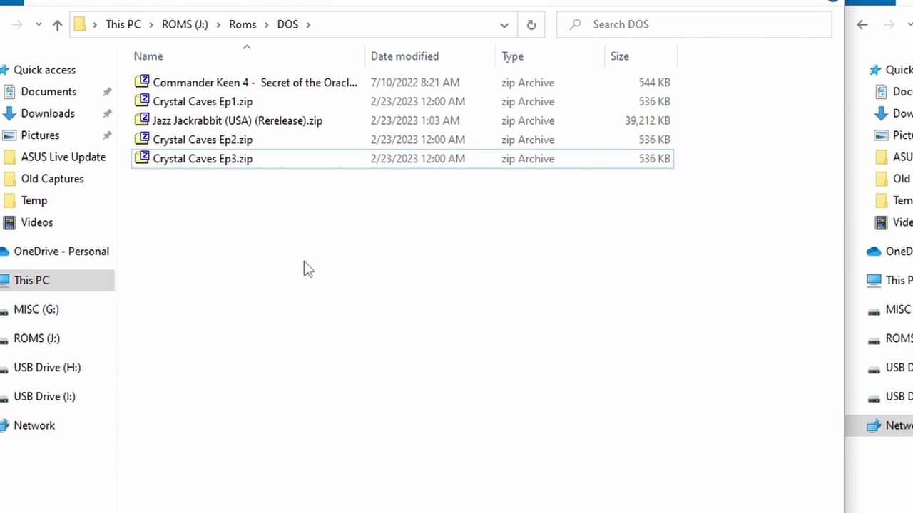
{"action": "left_click", "coordinate": [531, 24]}
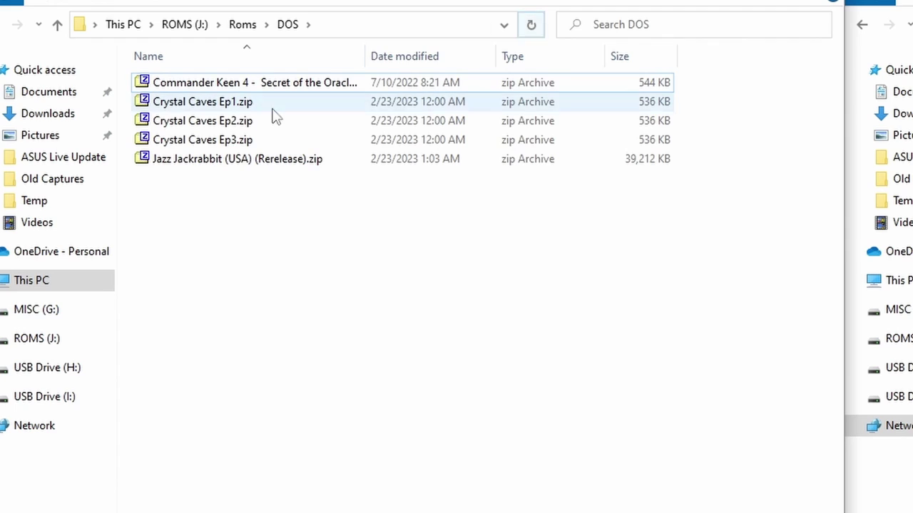
{"action": "right_click", "coordinate": [36, 314]}
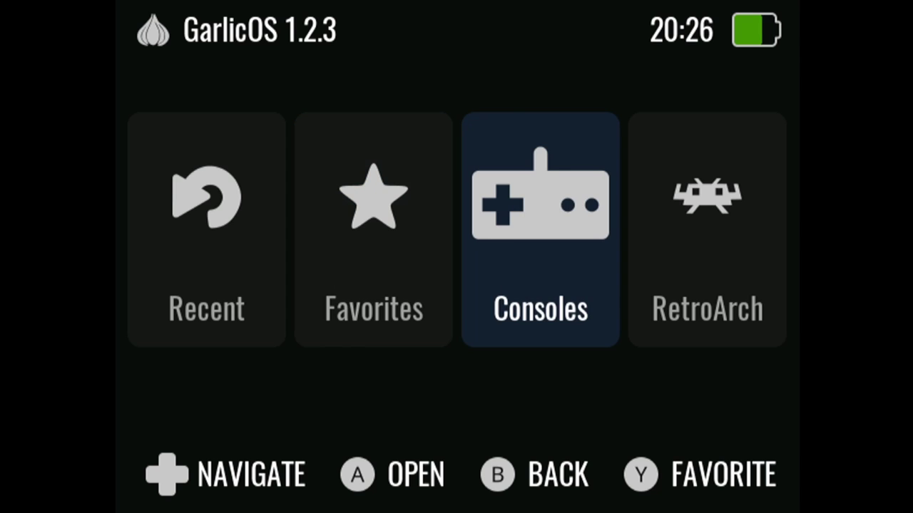
Switch to GarlicOS on the device, open the Microsoft DOS game list and select Crystal Caves Ep1.
{"action": "key", "text": "Return"}
{"action": "key", "text": "Right"}
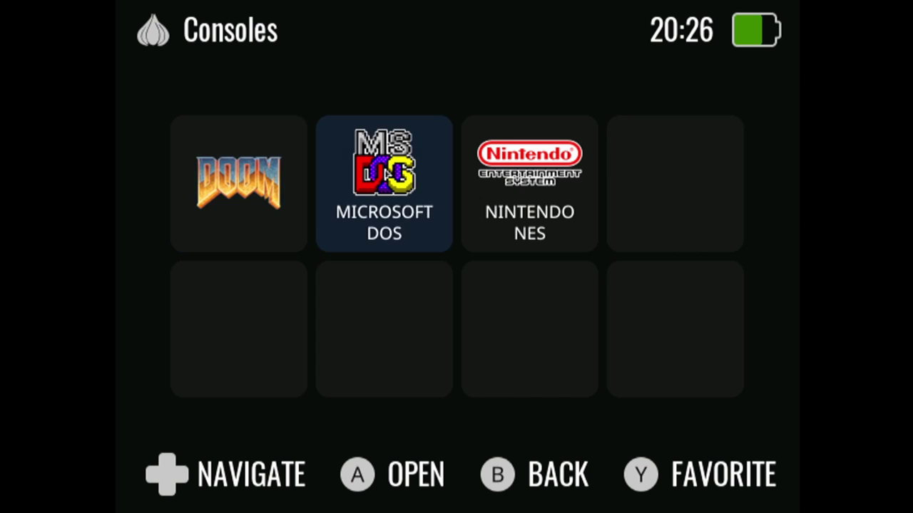
{"action": "key", "text": "Return"}
{"action": "key", "text": "Down"}
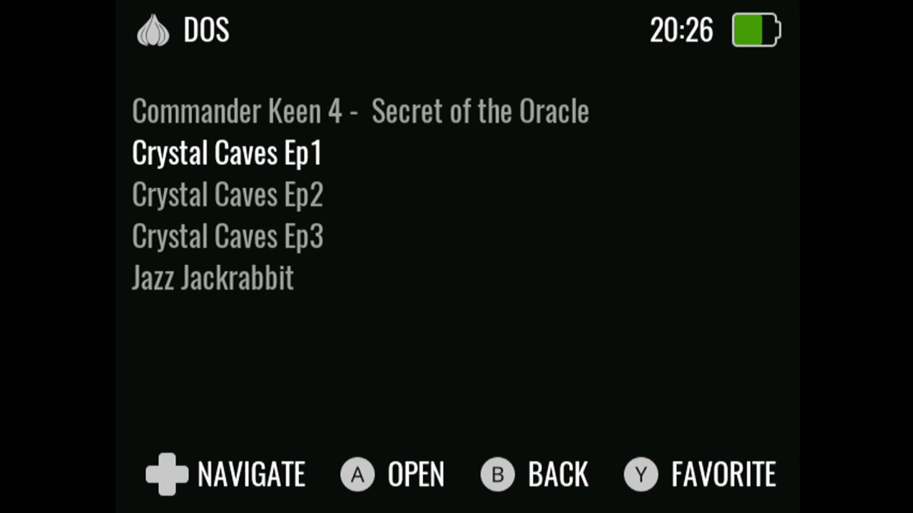
Launch Crystal Caves Ep1, set CC1.EXE to auto start in the DOSBox Pure start menu, and run it.
{"action": "key", "text": "Return"}
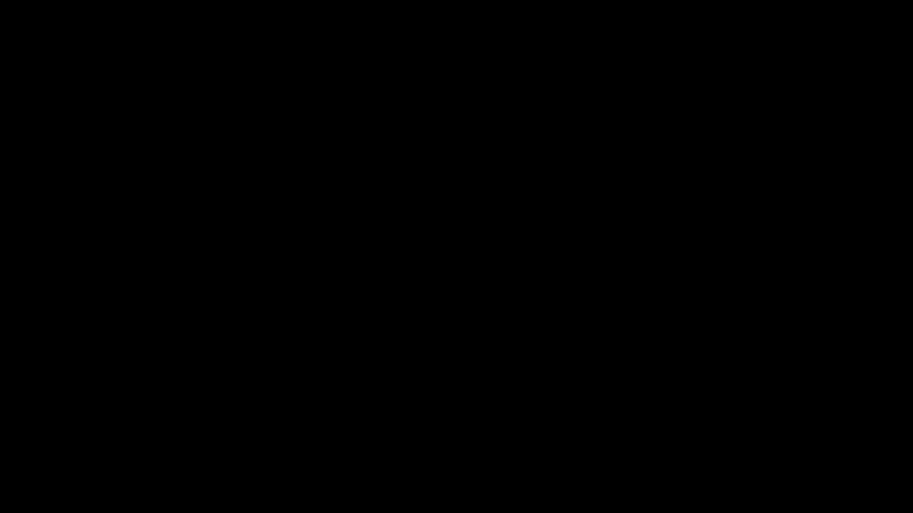
{"action": "key", "text": "Down"}
{"action": "key", "text": "Down"}
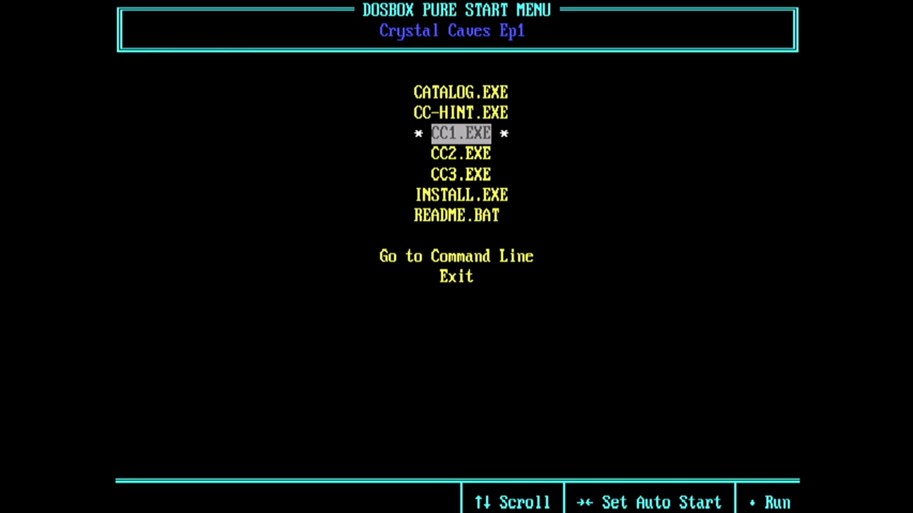
{"action": "key", "text": "Right"}
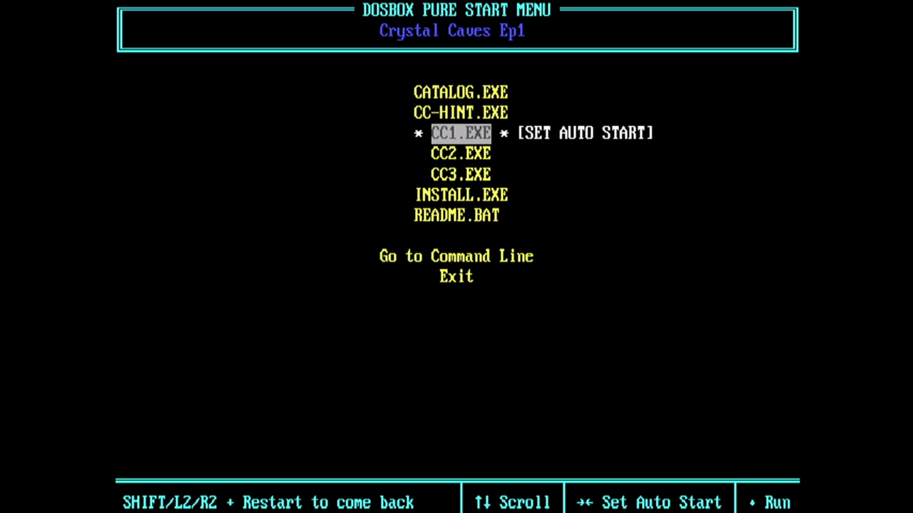
{"action": "key", "text": "Up"}
{"action": "key", "text": "Up"}
{"action": "key", "text": "Down"}
{"action": "key", "text": "Down"}
{"action": "key", "text": "Return"}
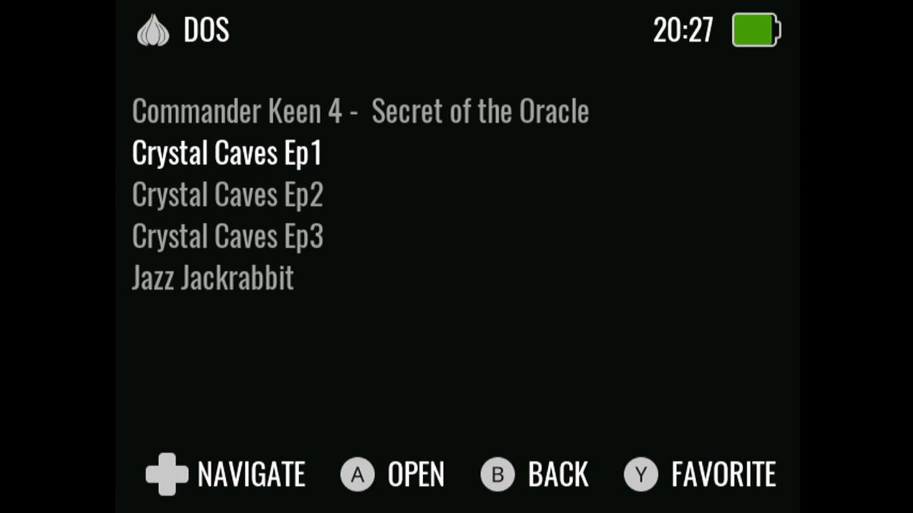
Launch Crystal Caves Ep2, set CC2.EXE to auto start in the DOSBox Pure start menu, and run it.
{"action": "key", "text": "Down"}
{"action": "key", "text": "Return"}
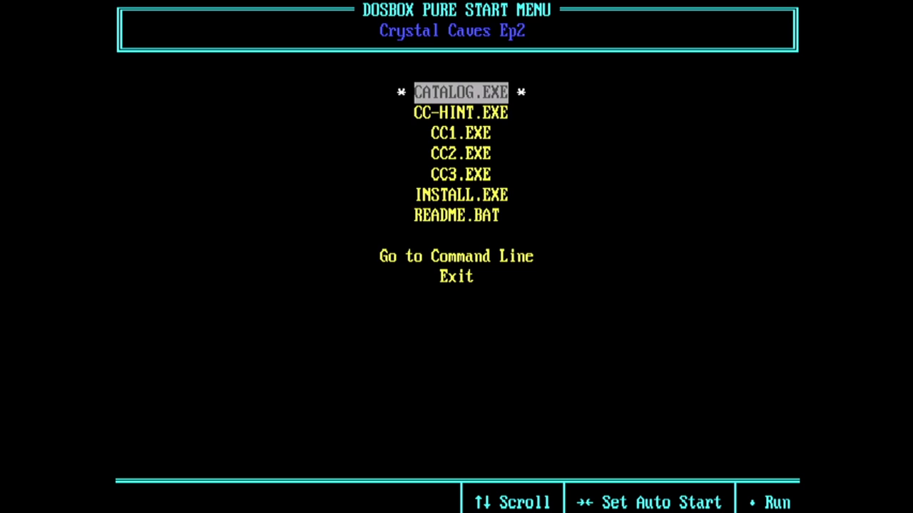
{"action": "key", "text": "Down"}
{"action": "key", "text": "Down"}
{"action": "key", "text": "Down"}
{"action": "key", "text": "Right"}
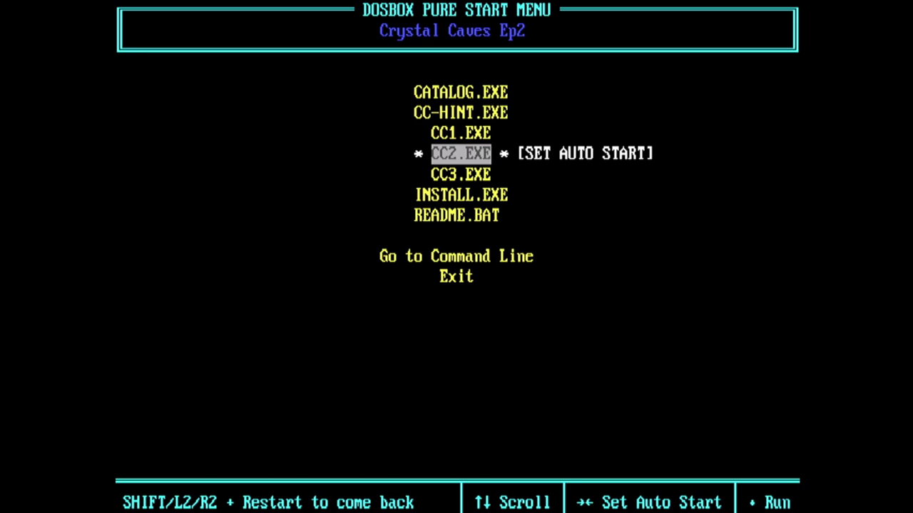
{"action": "key", "text": "Return"}
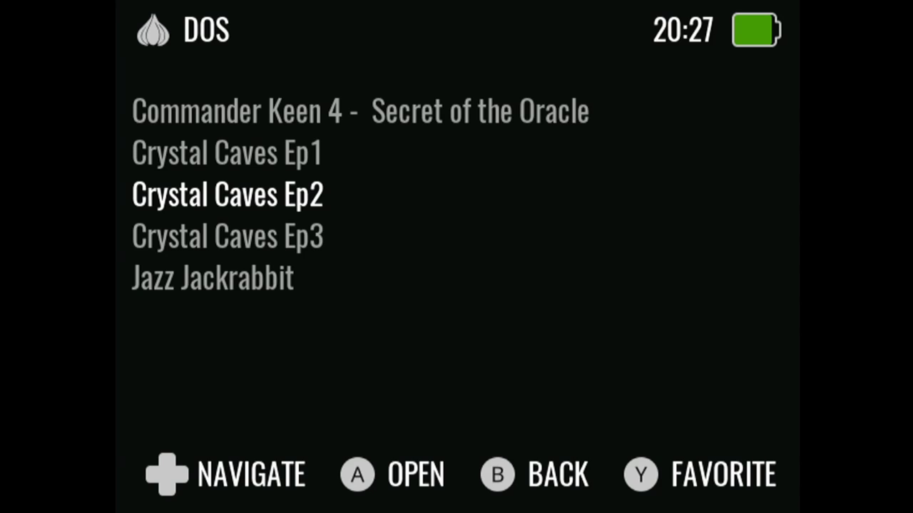
Launch Crystal Caves Ep3, set CC3.EXE to auto start in the DOSBox Pure start menu, and run it.
{"action": "key", "text": "Down"}
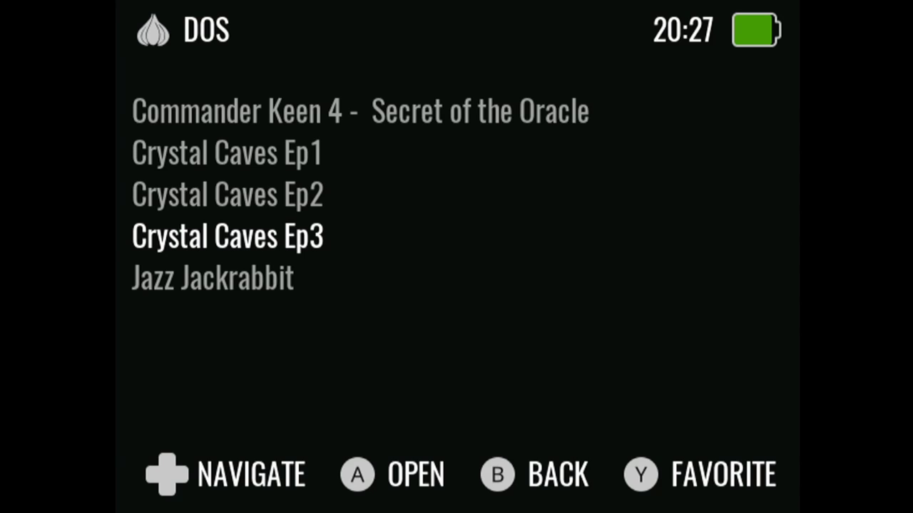
{"action": "key", "text": "Return"}
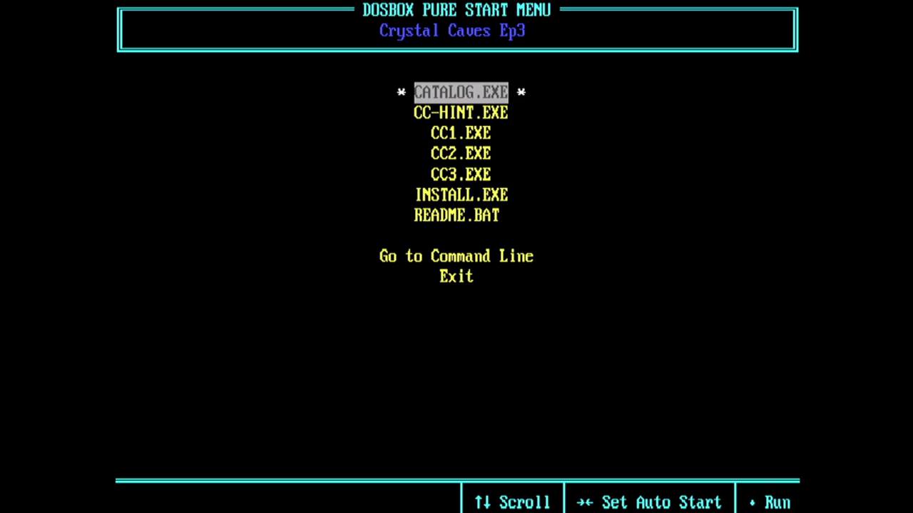
{"action": "key", "text": "Down"}
{"action": "key", "text": "Down"}
{"action": "key", "text": "Down"}
{"action": "key", "text": "Down"}
{"action": "key", "text": "Right"}
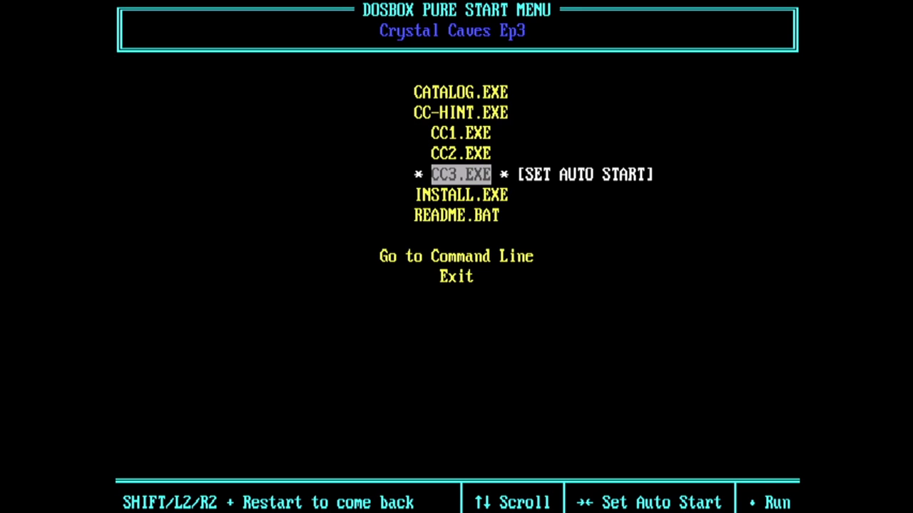
{"action": "key", "text": "Return"}
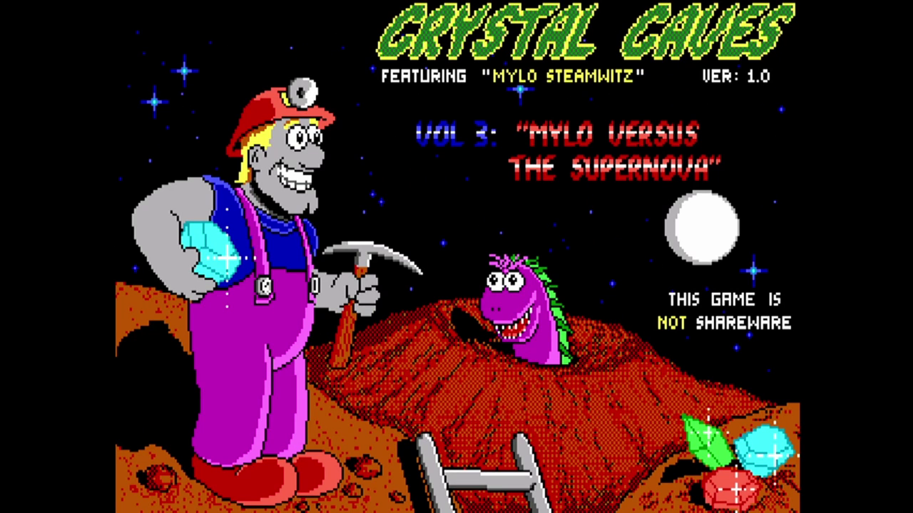
Leave Crystal Caves Ep3 and relaunch Crystal Caves Ep2 from the DOS game list to test its auto start.
{"action": "key", "text": "Return"}
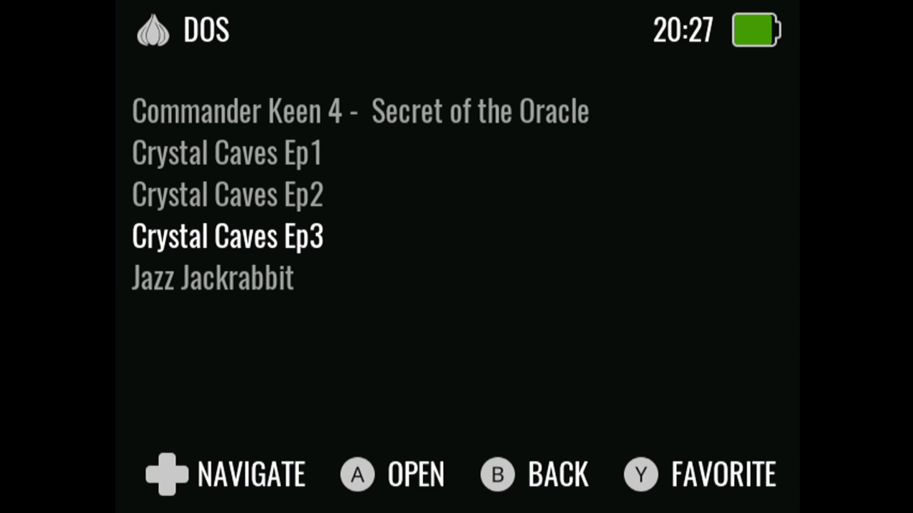
{"action": "key", "text": "Up"}
{"action": "key", "text": "Return"}
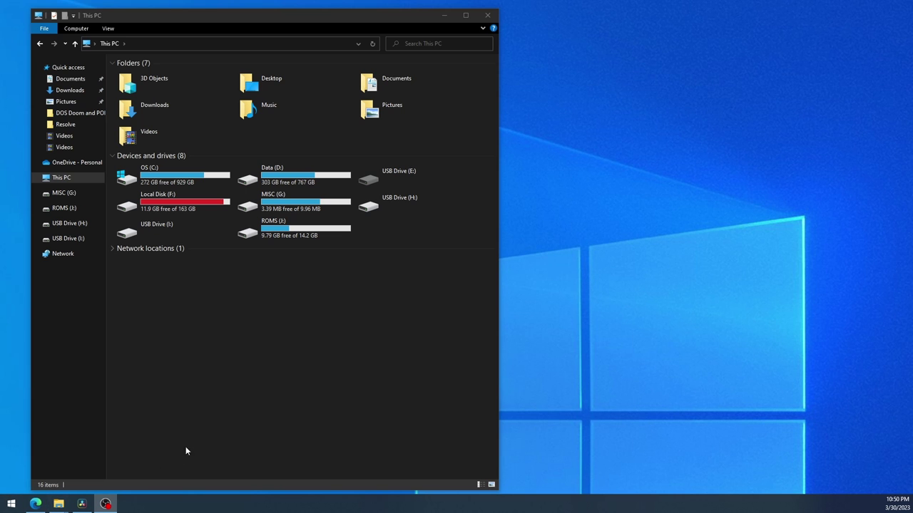
Switch to File Explorer and open Saves, CurrentProfile, saves, DOSBox-pure on the ROMS (J:) drive.
{"action": "left_click", "coordinate": [311, 233]}
{"action": "double_click", "coordinate": [311, 232]}
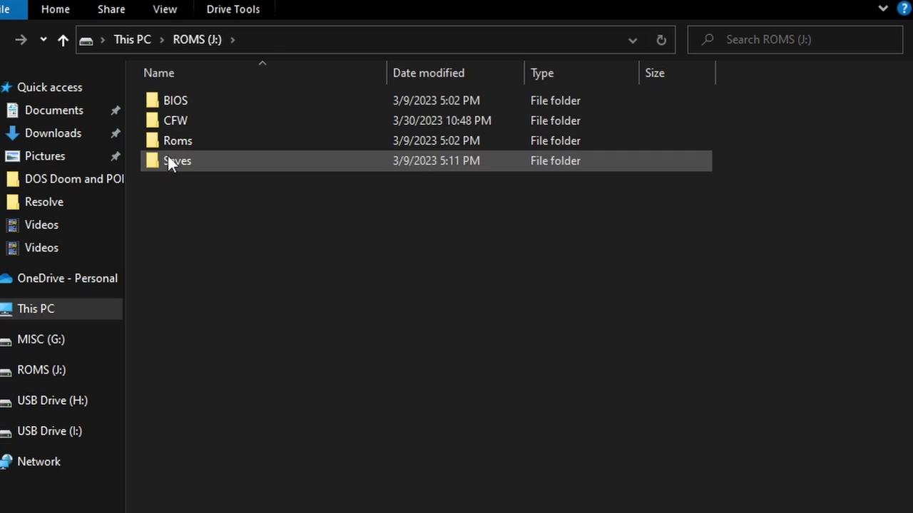
{"action": "double_click", "coordinate": [168, 160]}
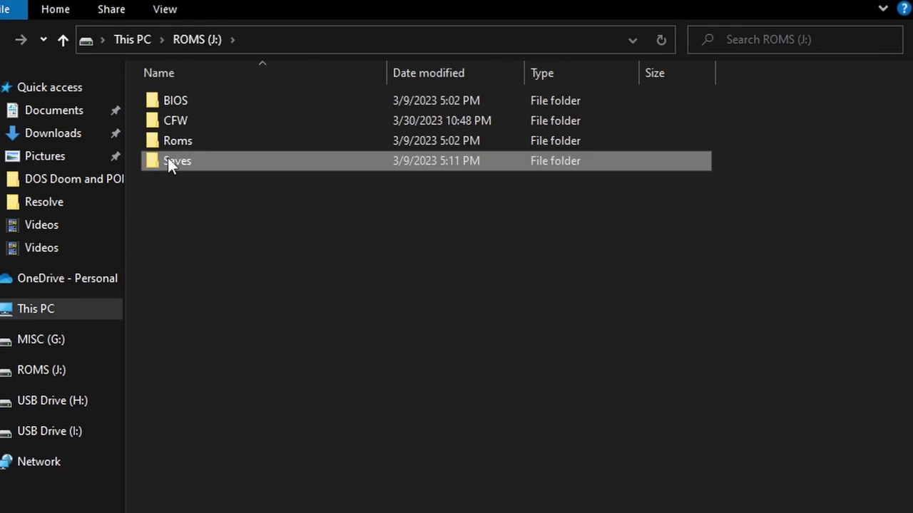
{"action": "double_click", "coordinate": [179, 105]}
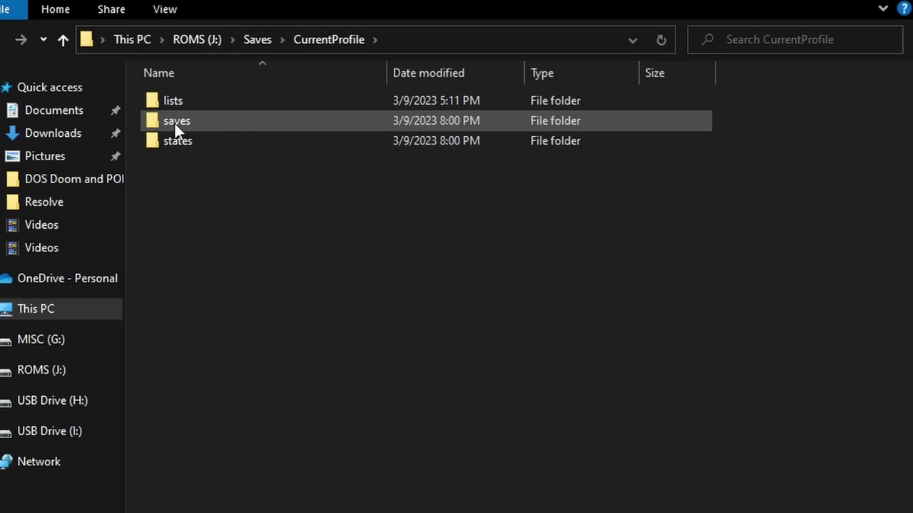
{"action": "double_click", "coordinate": [174, 121]}
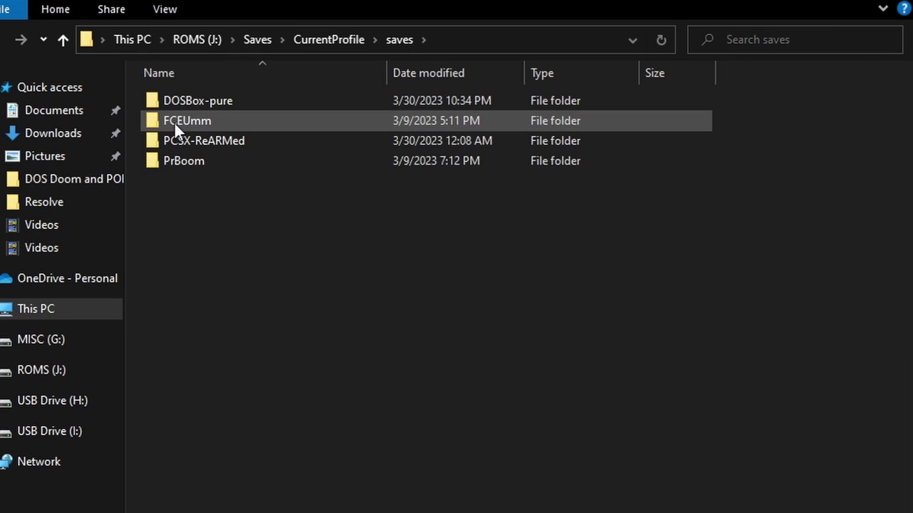
{"action": "double_click", "coordinate": [177, 104]}
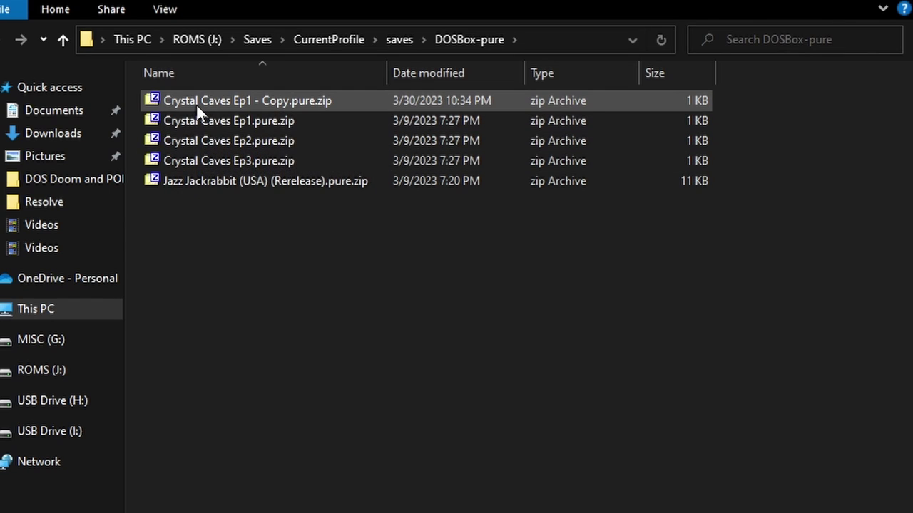
Permanently delete Crystal Caves Ep1.pure.zip from the DOSBox-pure saves folder.
{"action": "left_click", "coordinate": [191, 122]}
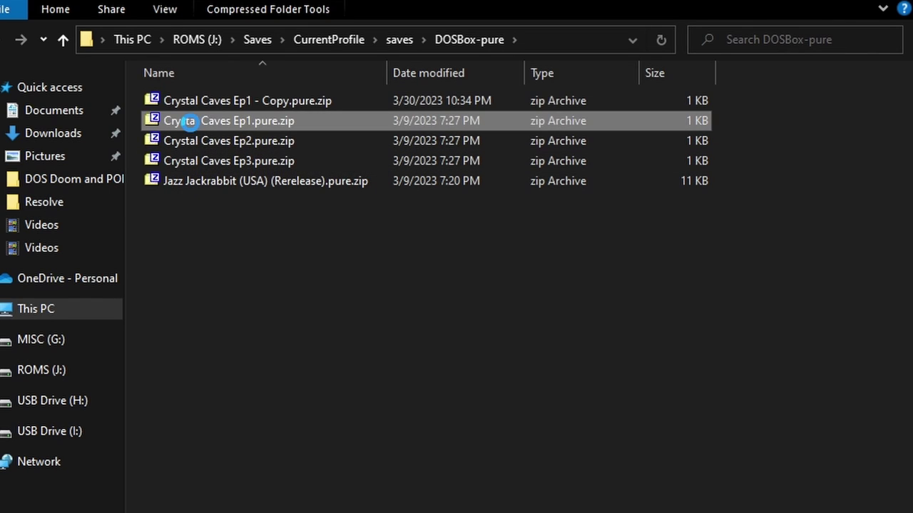
{"action": "right_click", "coordinate": [191, 122]}
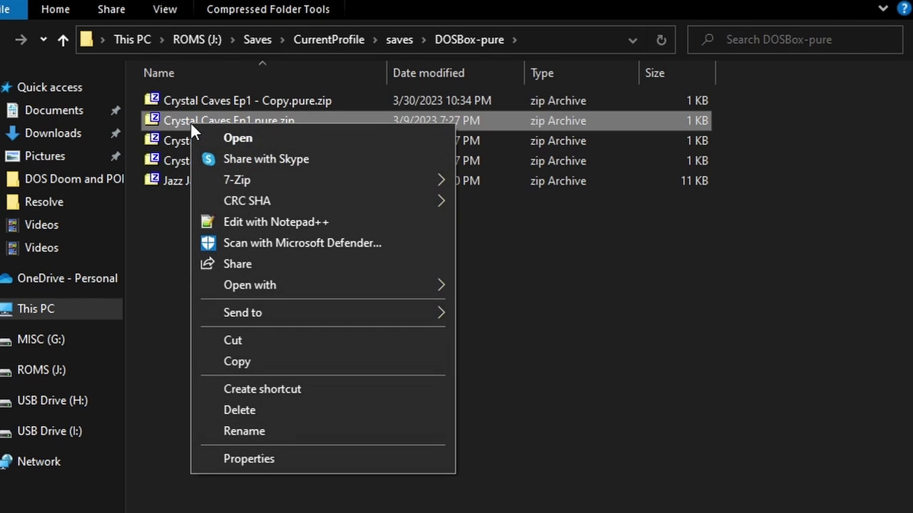
{"action": "left_click", "coordinate": [238, 408]}
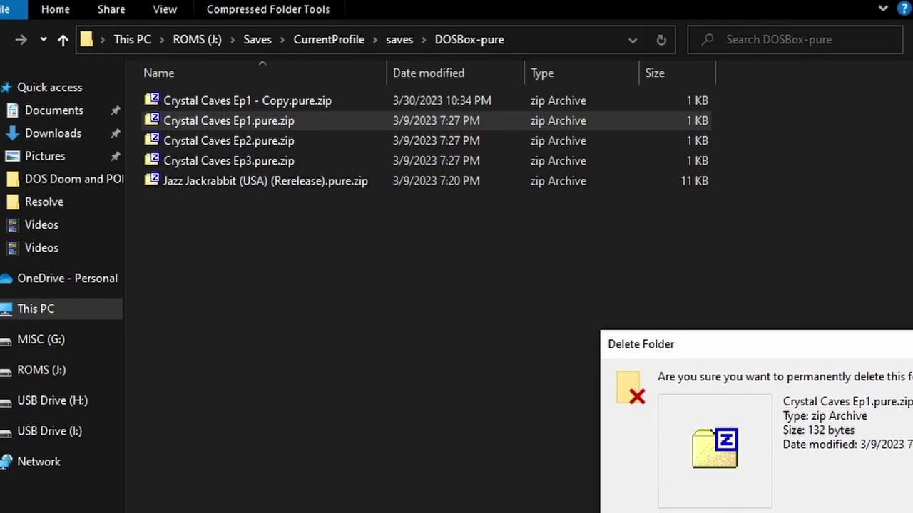
{"action": "key", "text": "Return"}
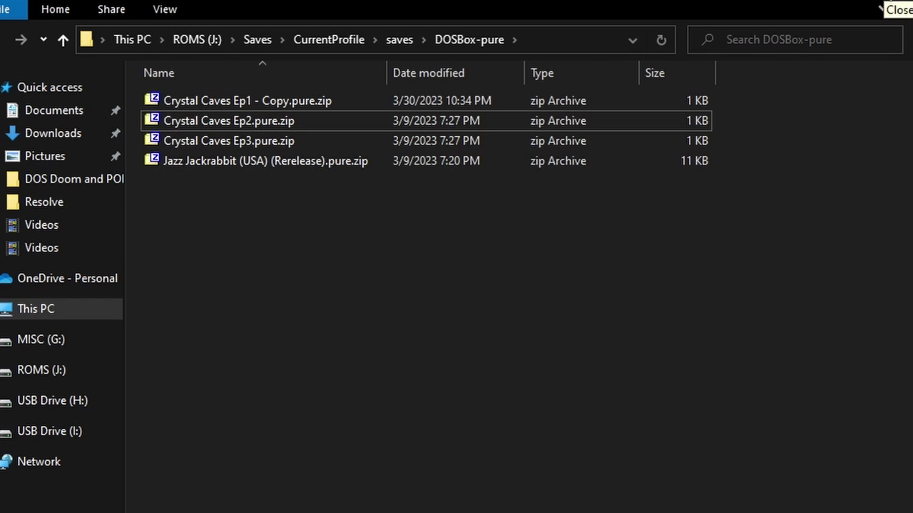
{"action": "left_click", "coordinate": [57, 342]}
{"action": "right_click", "coordinate": [57, 342]}
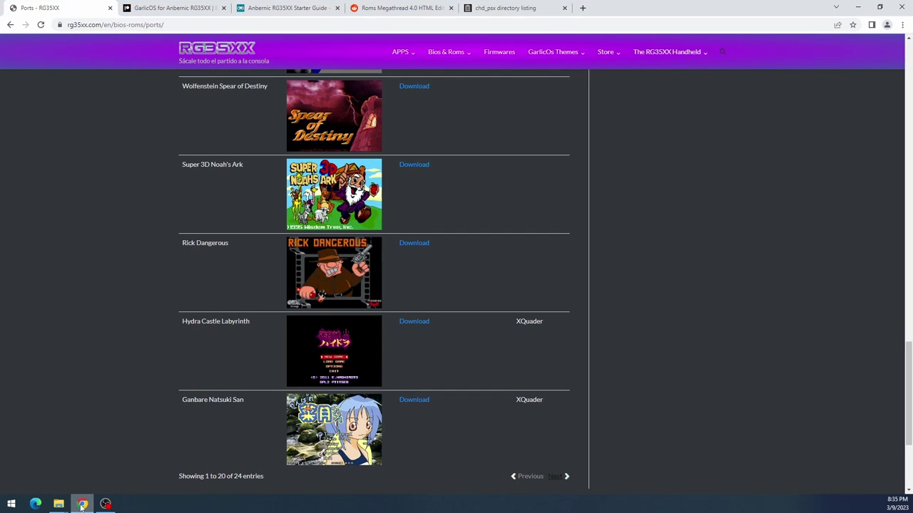
Switch to Chrome and download sm64_garlic.zip for Super Mario 64 from the rg35xx.com ports list via Dropbox, dismissing the sign-up prompt.
{"action": "scroll", "coordinate": [150, 348], "scroll_direction": "up", "scroll_amount": 3}
{"action": "scroll", "coordinate": [150, 348], "scroll_direction": "up", "scroll_amount": 4}
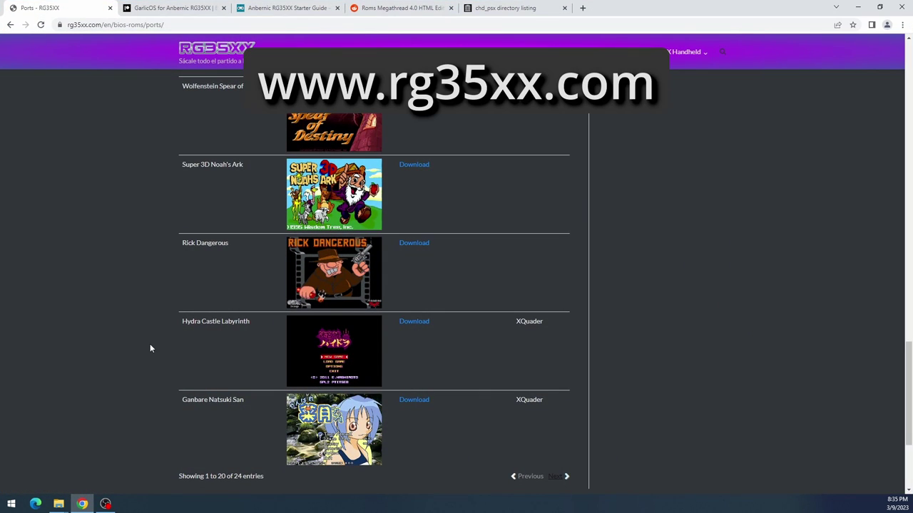
{"action": "scroll", "coordinate": [150, 343], "scroll_direction": "up", "scroll_amount": 5}
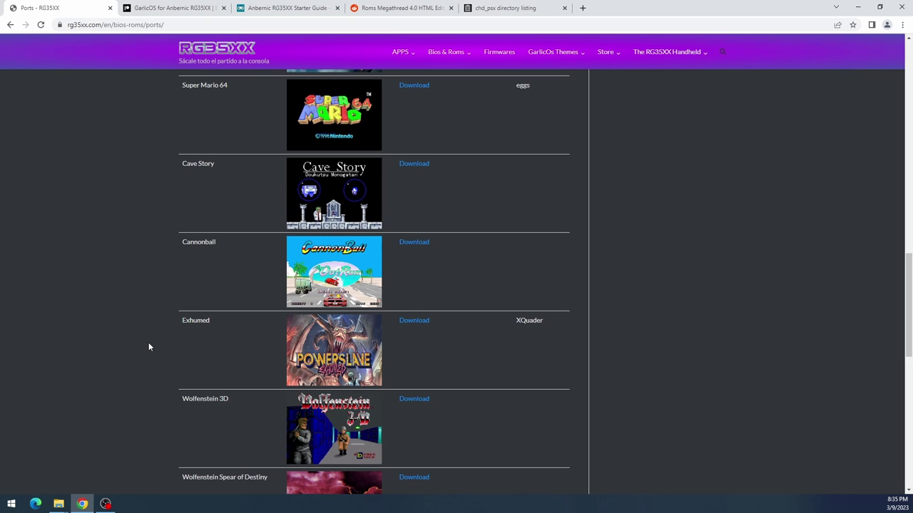
{"action": "scroll", "coordinate": [149, 347], "scroll_direction": "up", "scroll_amount": 2}
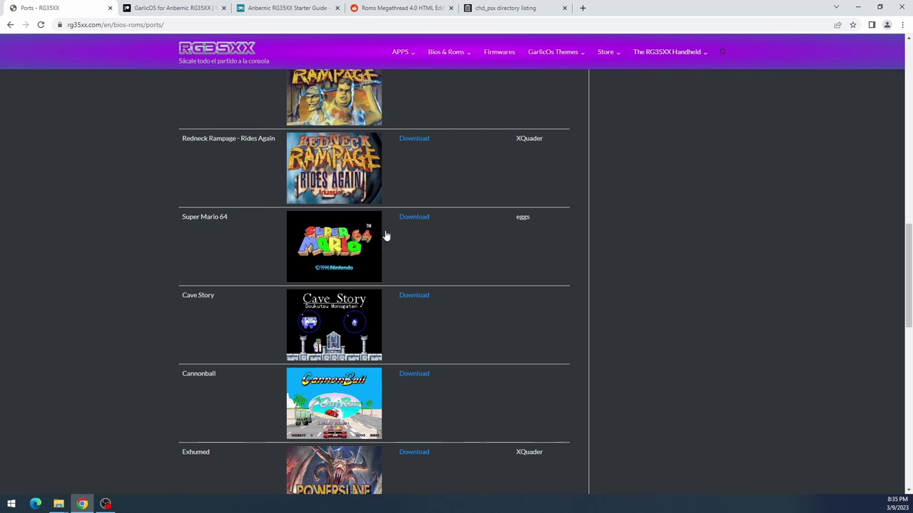
{"action": "left_click", "coordinate": [413, 221]}
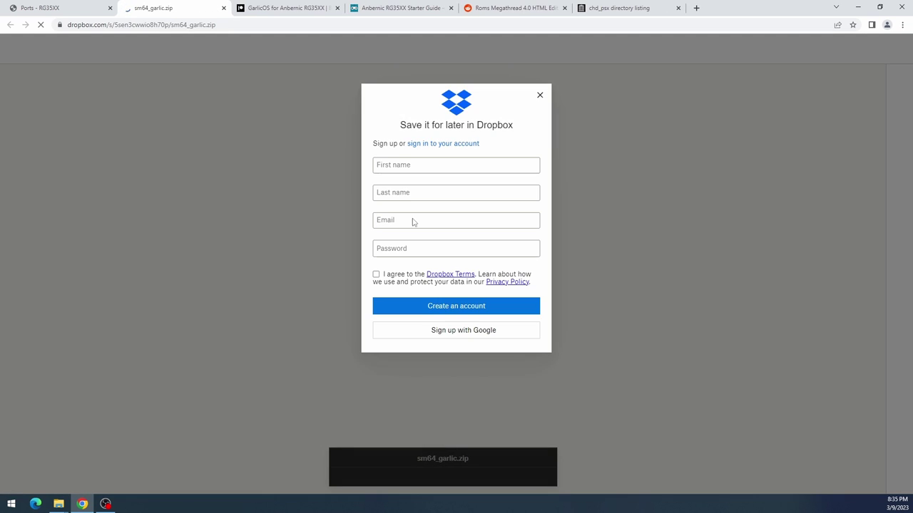
{"action": "left_click", "coordinate": [540, 95]}
{"action": "left_click", "coordinate": [72, 56]}
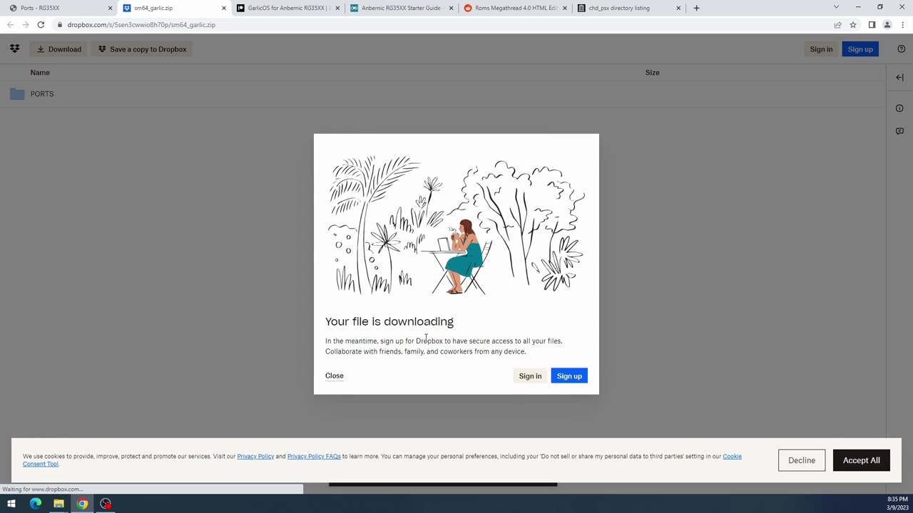
{"action": "key", "text": "ctrl+w"}
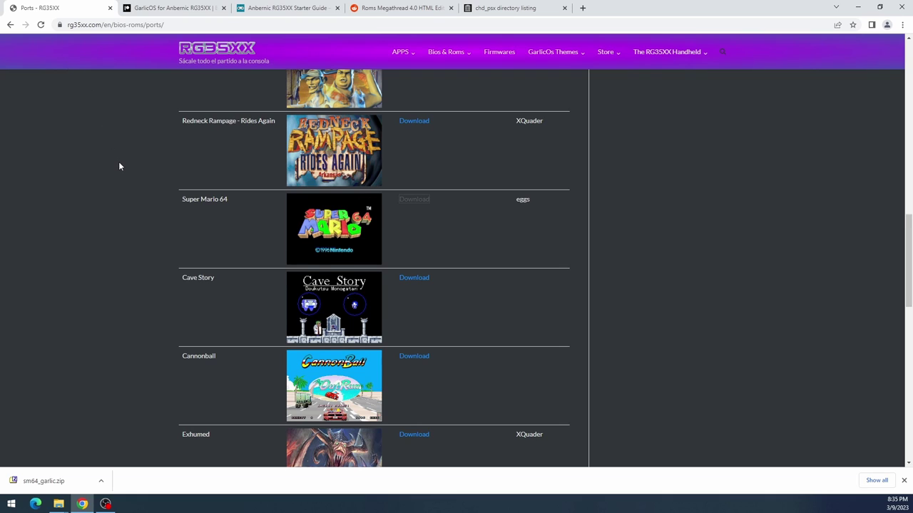
{"action": "scroll", "coordinate": [119, 166], "scroll_direction": "down", "scroll_amount": 9}
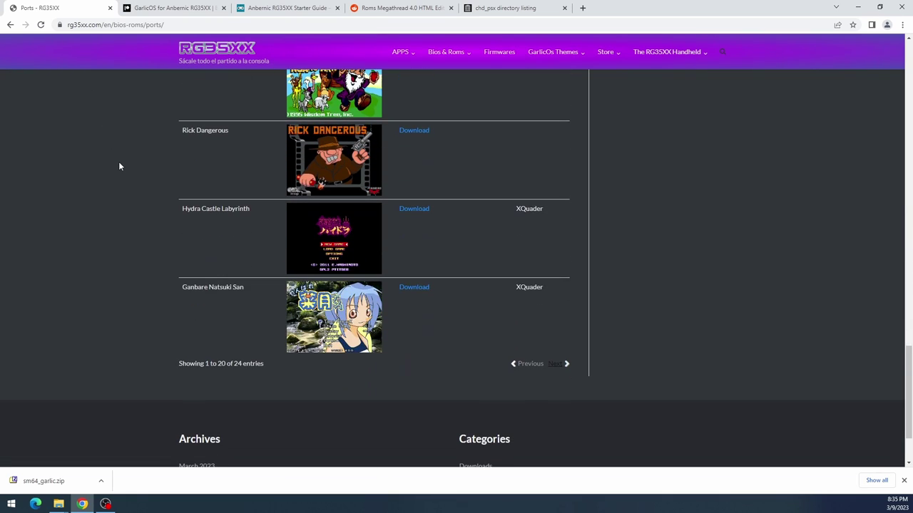
{"action": "scroll", "coordinate": [119, 166], "scroll_direction": "up", "scroll_amount": 8}
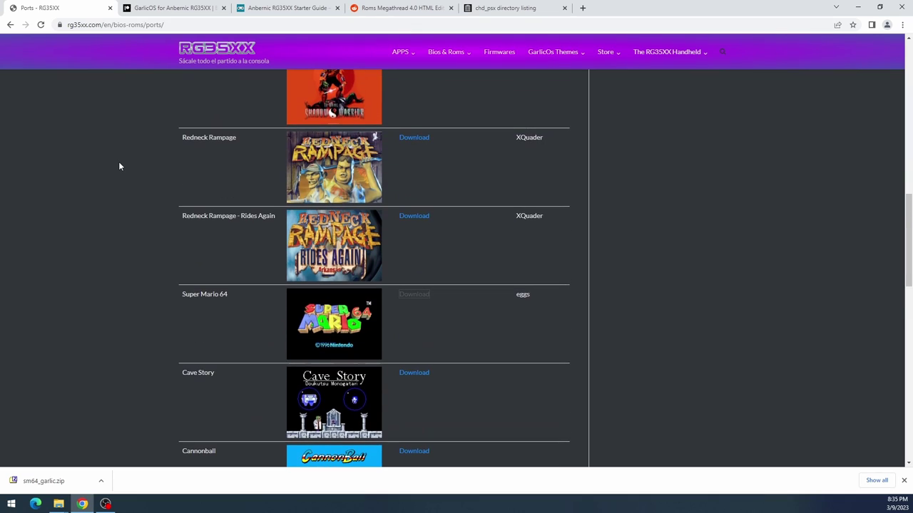
{"action": "scroll", "coordinate": [119, 166], "scroll_direction": "up", "scroll_amount": 5}
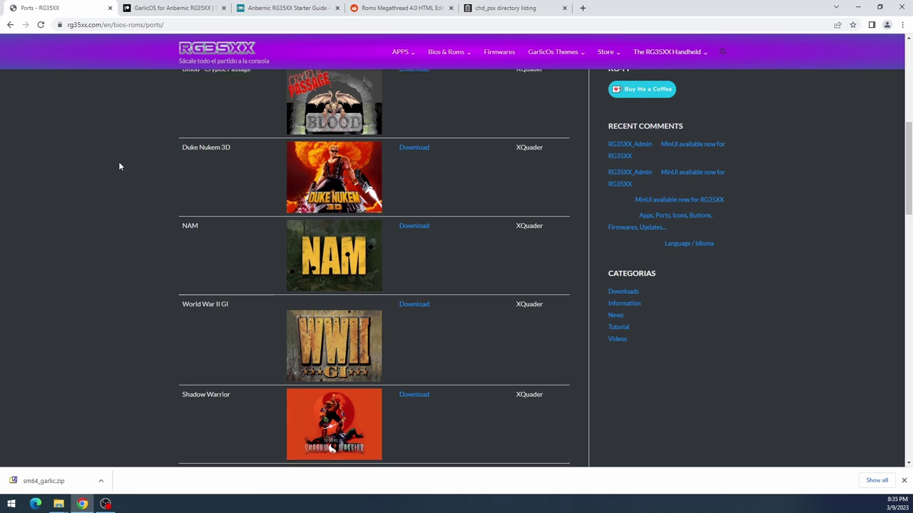
{"action": "scroll", "coordinate": [119, 166], "scroll_direction": "up", "scroll_amount": 2}
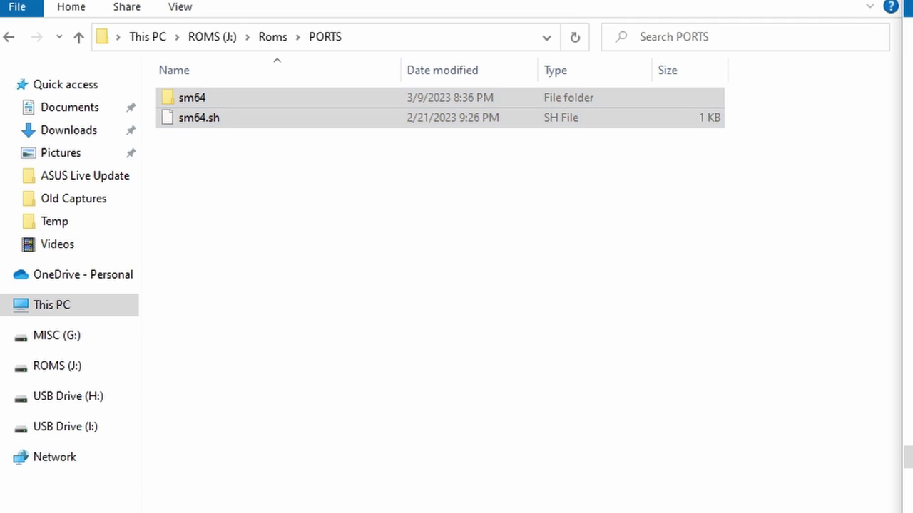
Switch to File Explorer, paste baserom.us.z64 into the sm64 folder under Roms, PORTS on ROMS (J:), and return to PORTS.
{"action": "double_click", "coordinate": [224, 91]}
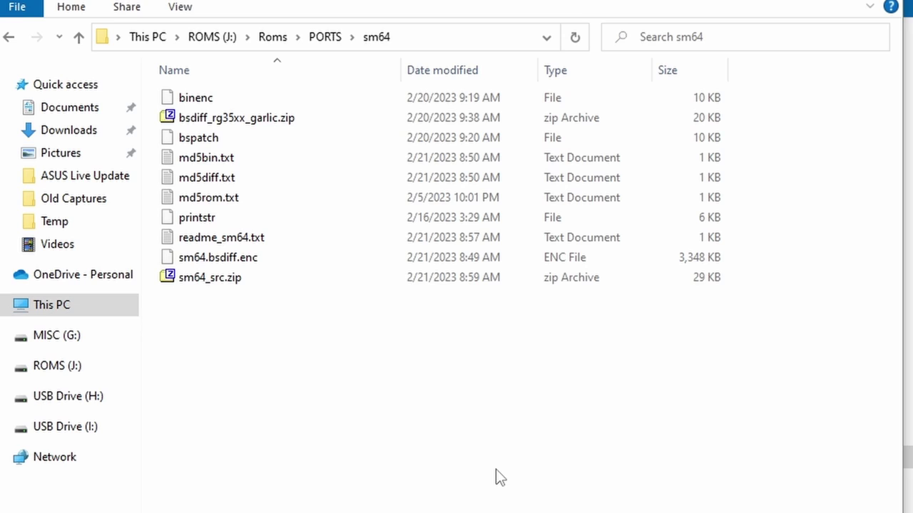
{"action": "key", "text": "ctrl+v"}
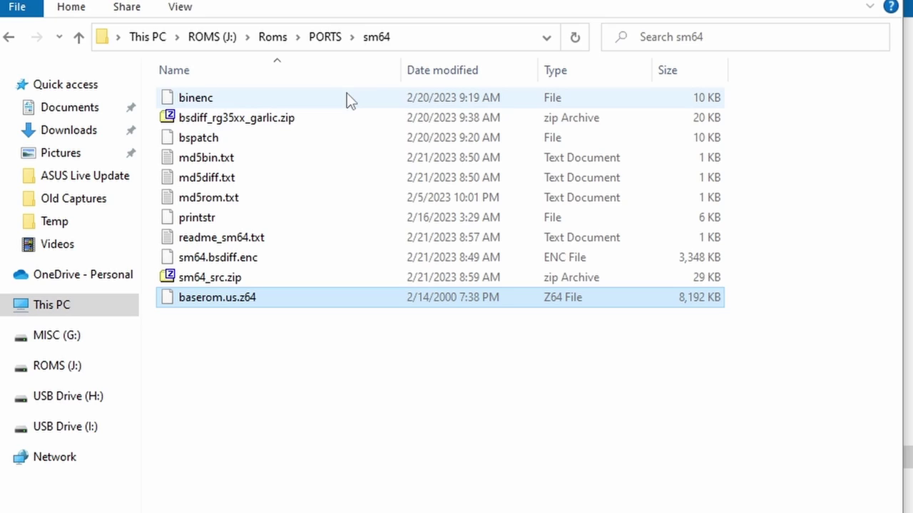
{"action": "left_click", "coordinate": [323, 37]}
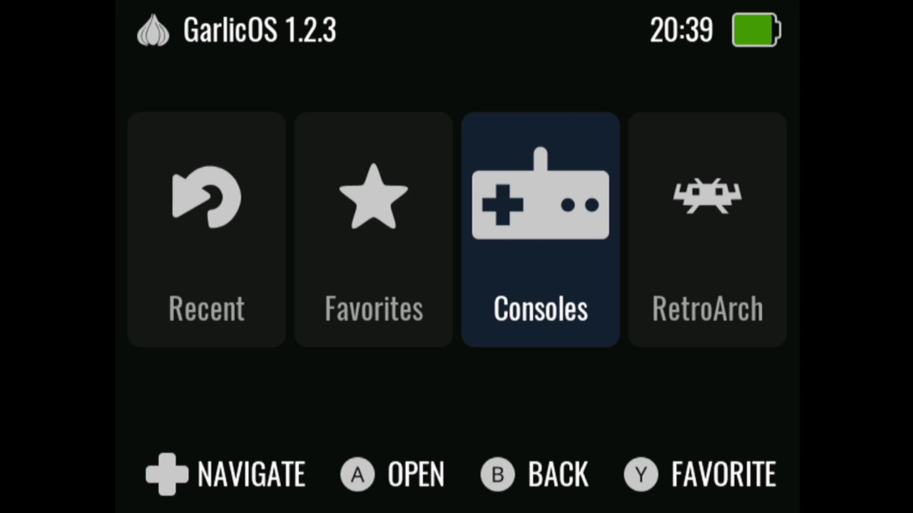
Switch to GarlicOS on the device, open the PORTS list from Consoles, and launch sm64.
{"action": "key", "text": "Return"}
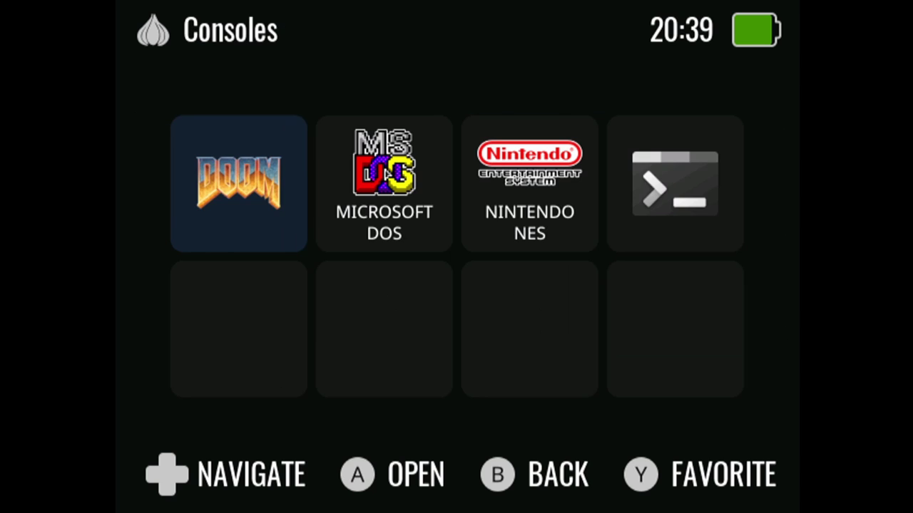
{"action": "key", "text": "Right"}
{"action": "key", "text": "Right"}
{"action": "key", "text": "Right"}
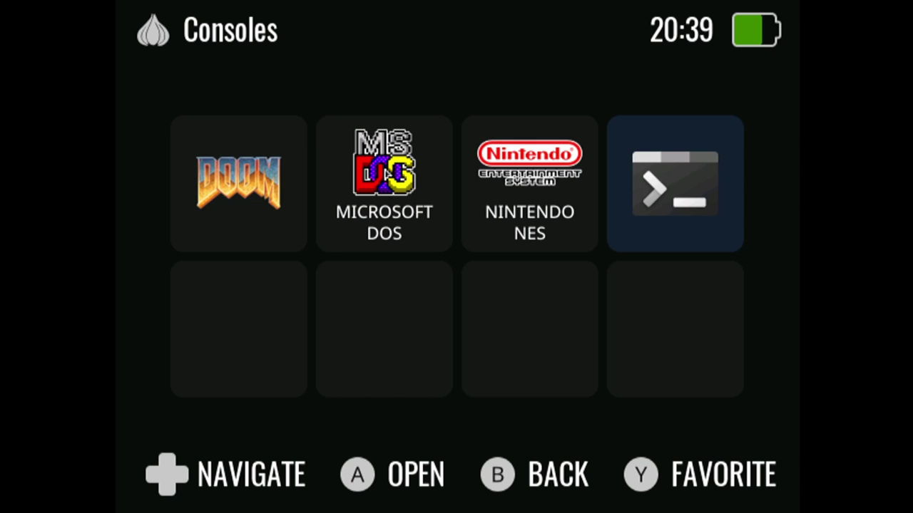
{"action": "key", "text": "Return"}
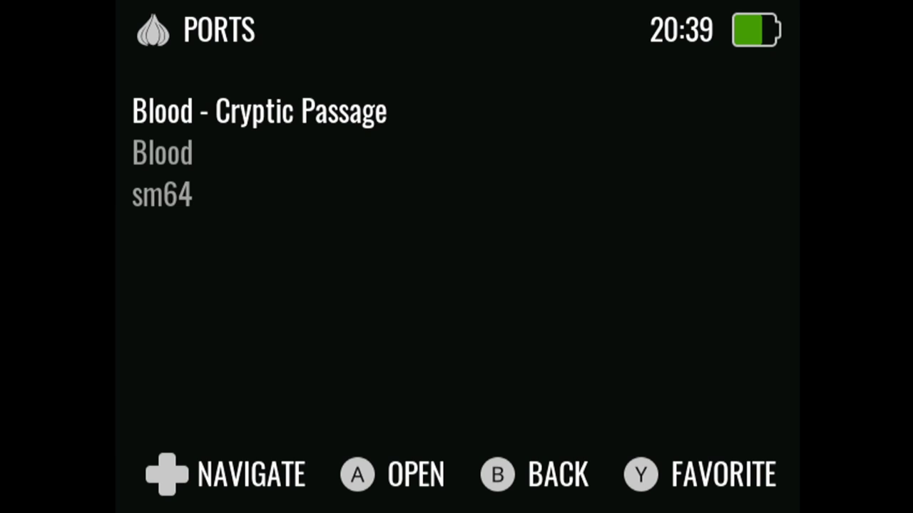
{"action": "key", "text": "Down"}
{"action": "key", "text": "Down"}
{"action": "key", "text": "Return"}
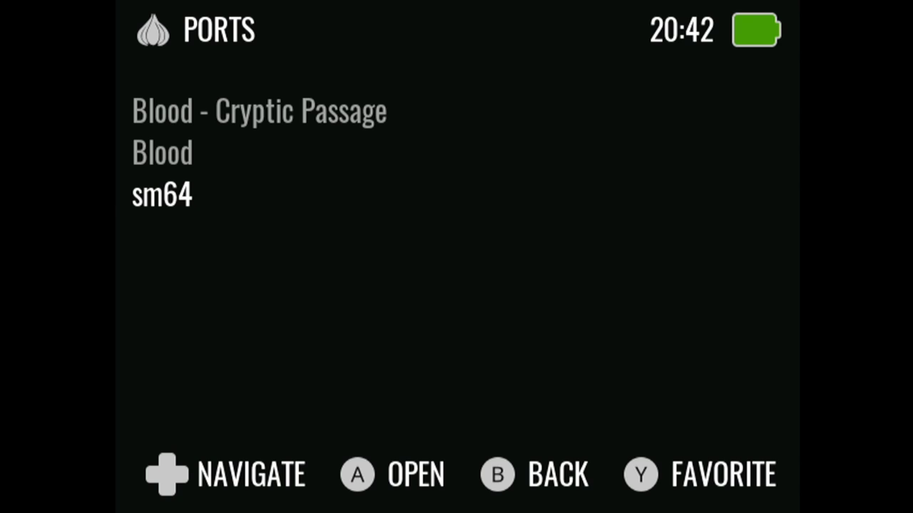
Launch Blood from the PORTS list.
{"action": "key", "text": "Up"}
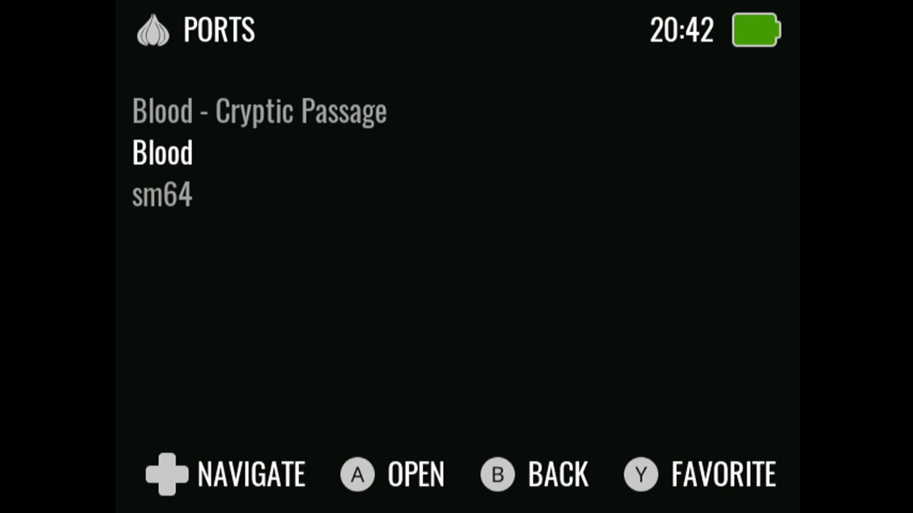
{"action": "key", "text": "Return"}
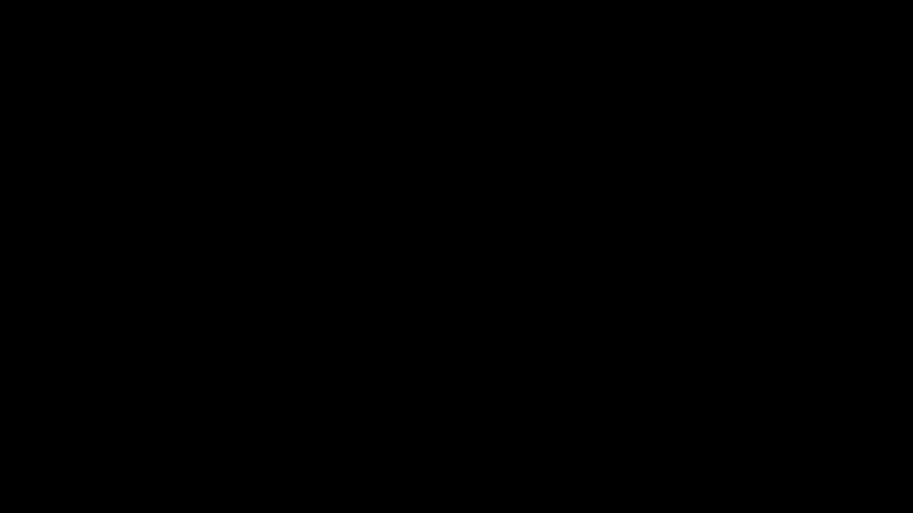